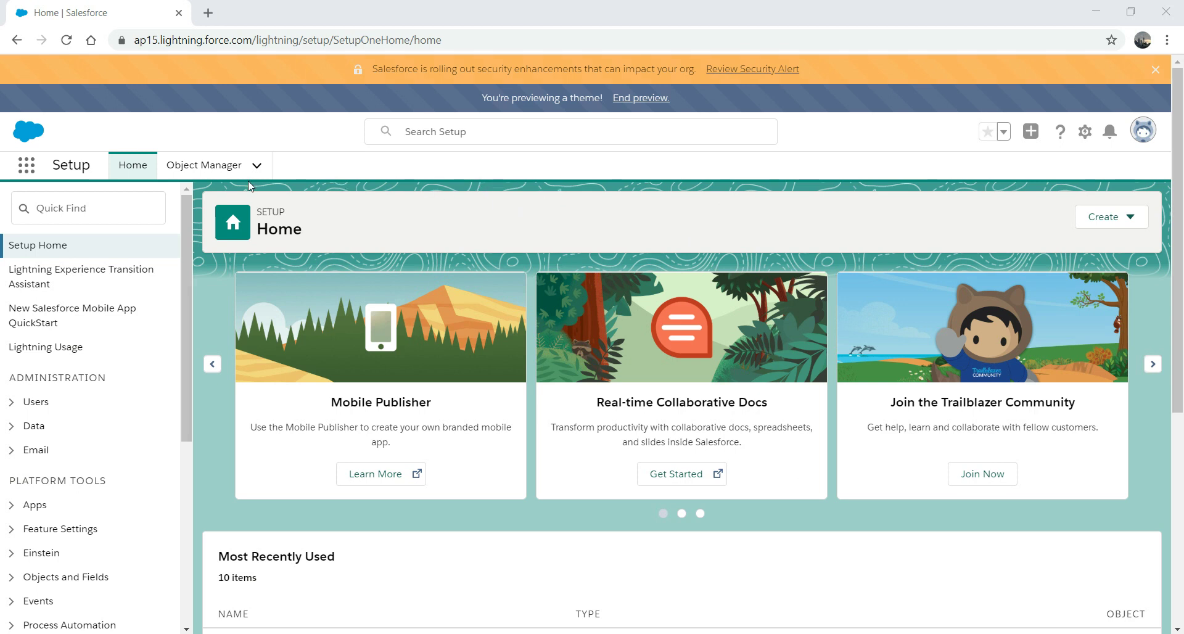
- Open Schema Builder from Object Manager and display the Account object on the canvas
click(203, 169)
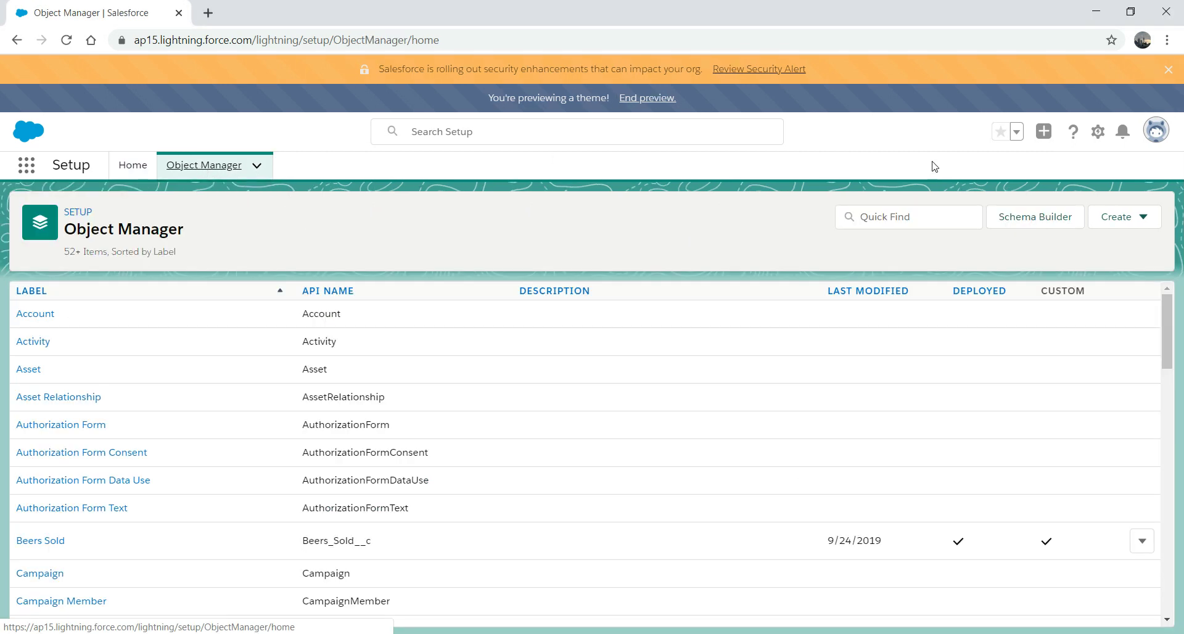
click(1032, 226)
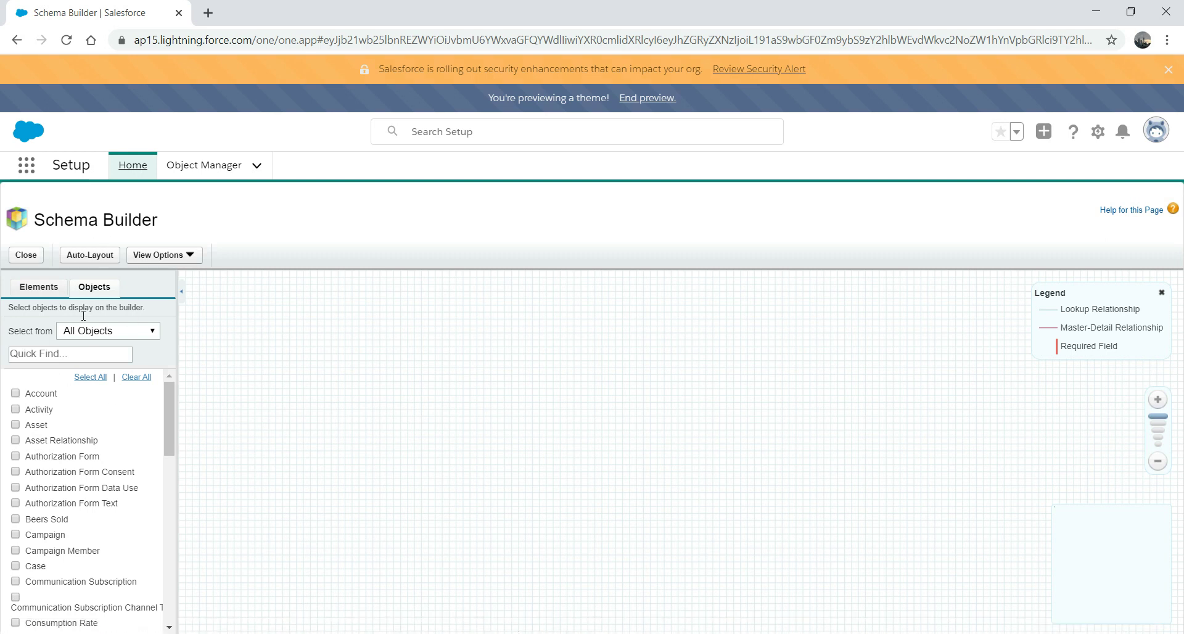
click(15, 393)
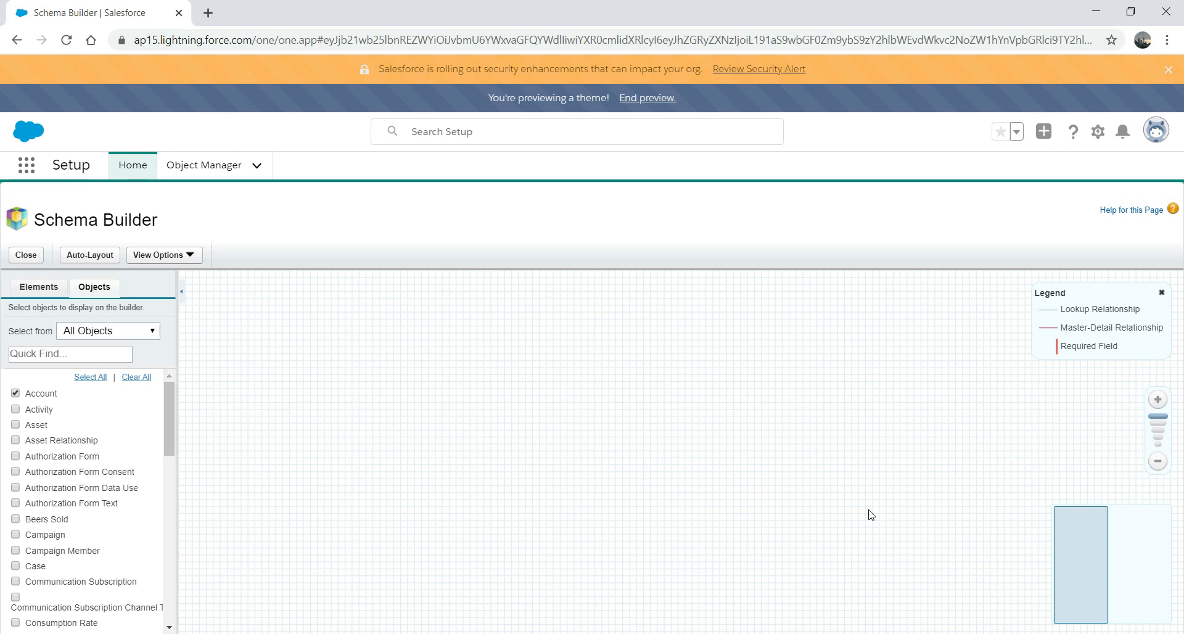
click(1114, 552)
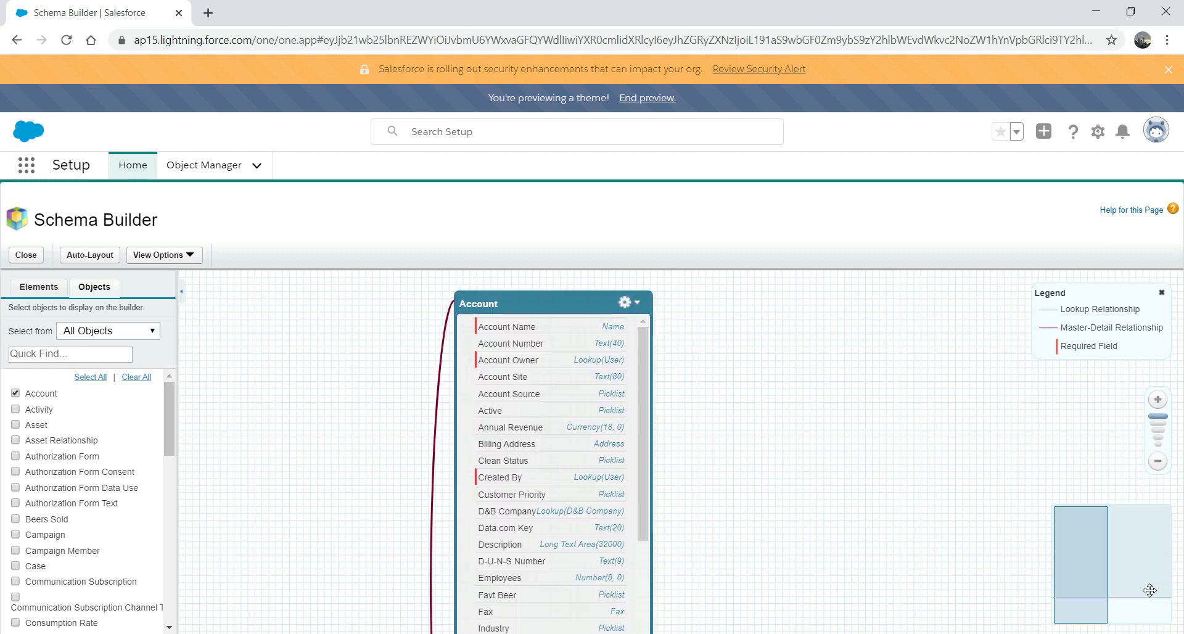
click(1151, 590)
click(1085, 530)
drag(1085, 530, 1085, 527)
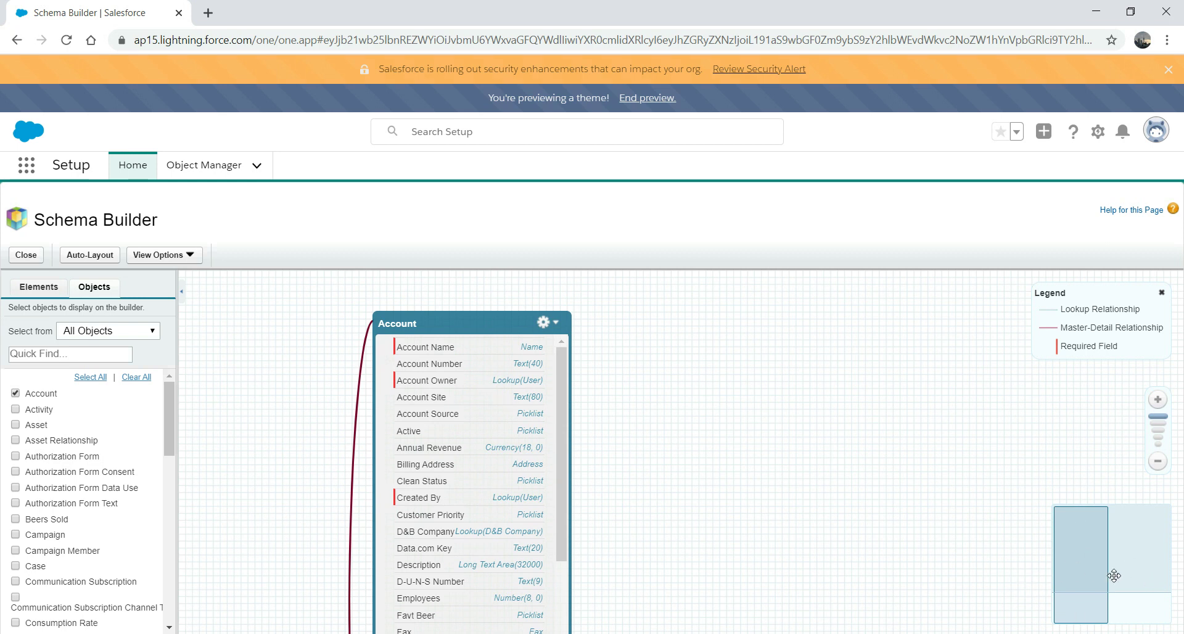
mouse_move(1107, 550)
mouse_down()
mouse_move(1105, 583)
mouse_move(1100, 554)
mouse_up()
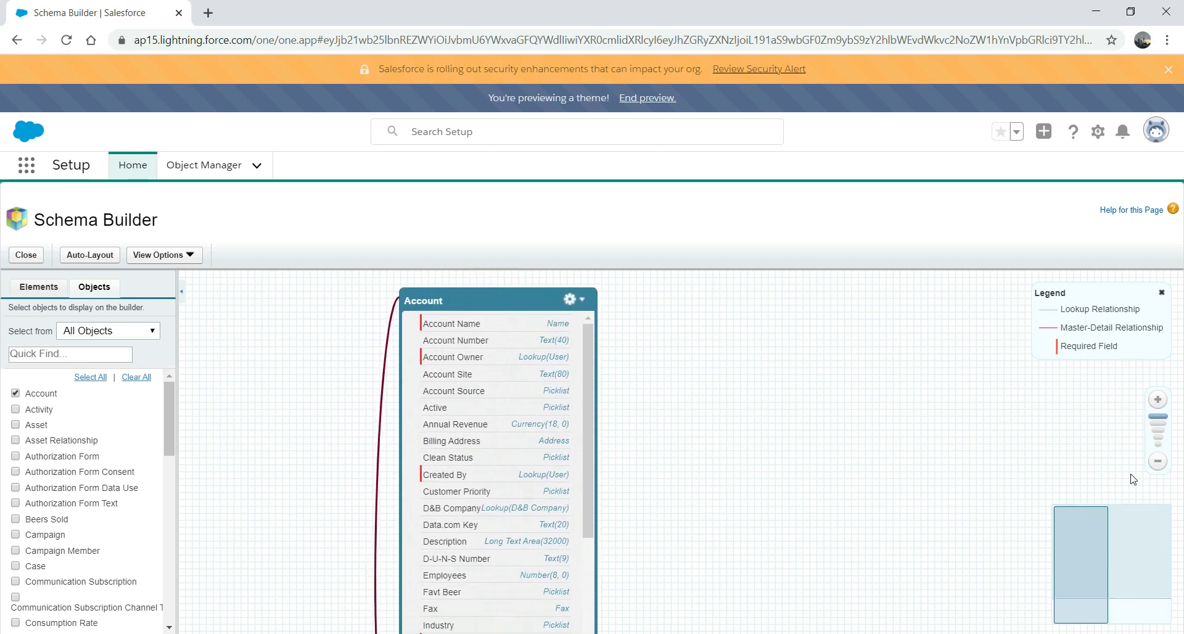
- Examine the Account object's field list on the schema canvas, from the first field through the last
click(1157, 467)
click(1157, 467)
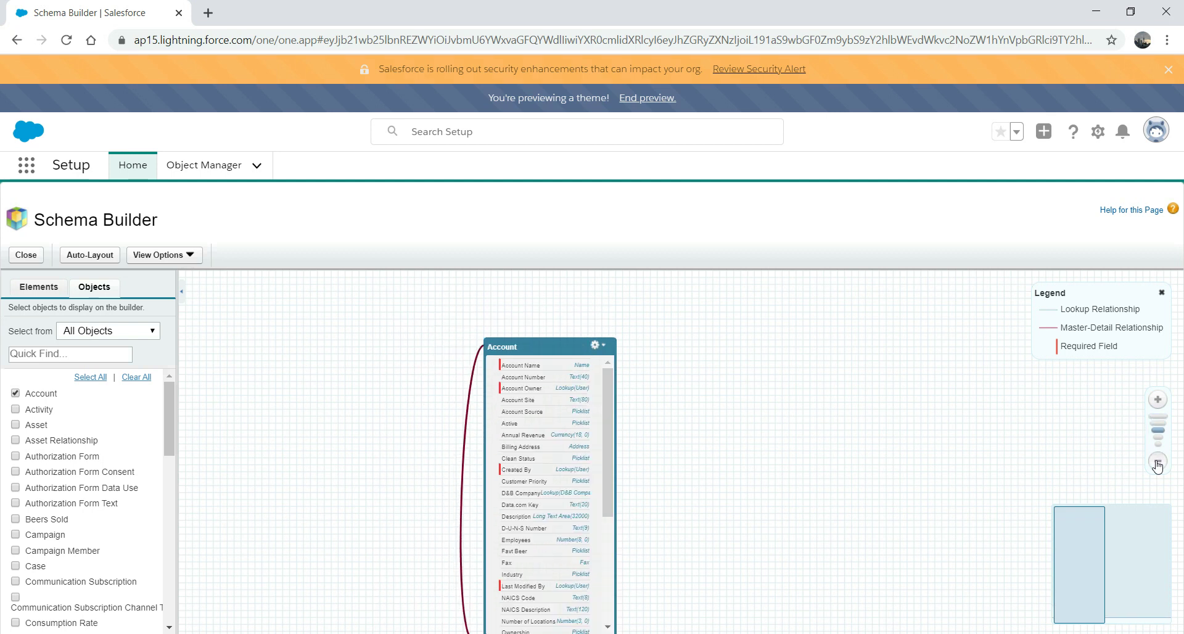
click(1158, 467)
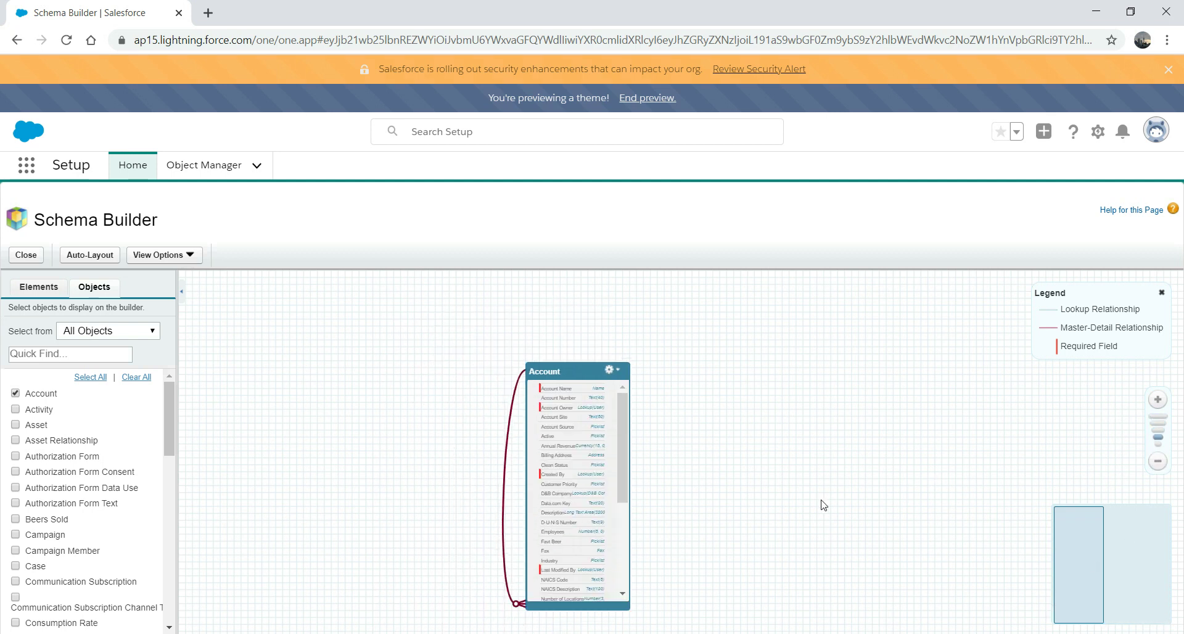
drag(819, 499, 794, 426)
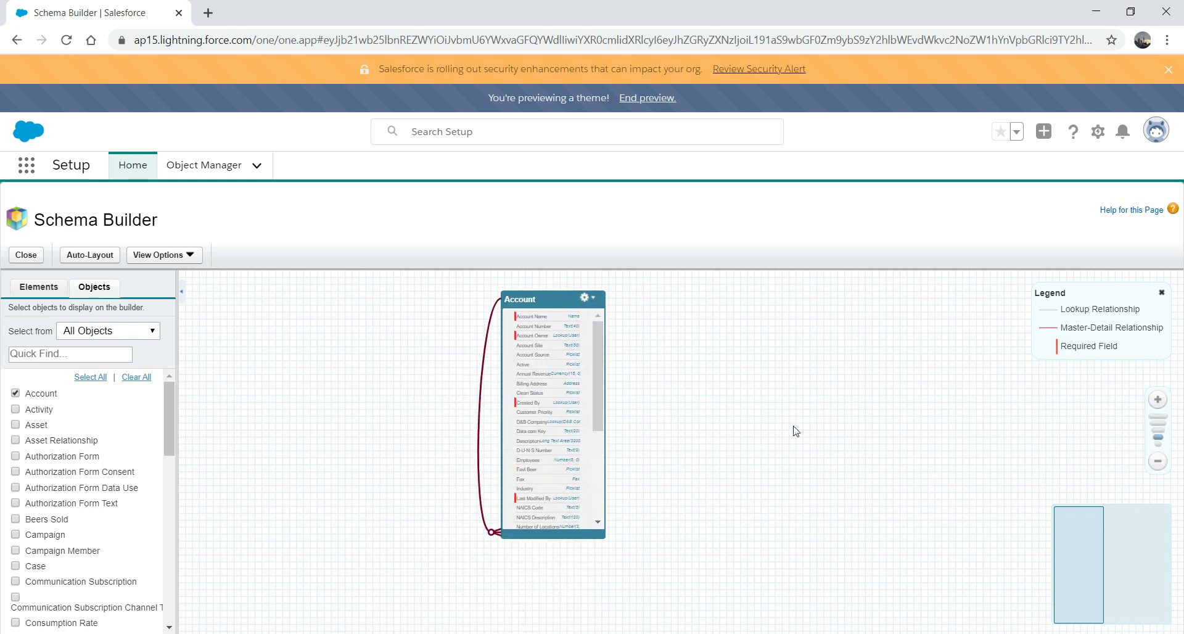
click(1159, 400)
drag(845, 441, 838, 489)
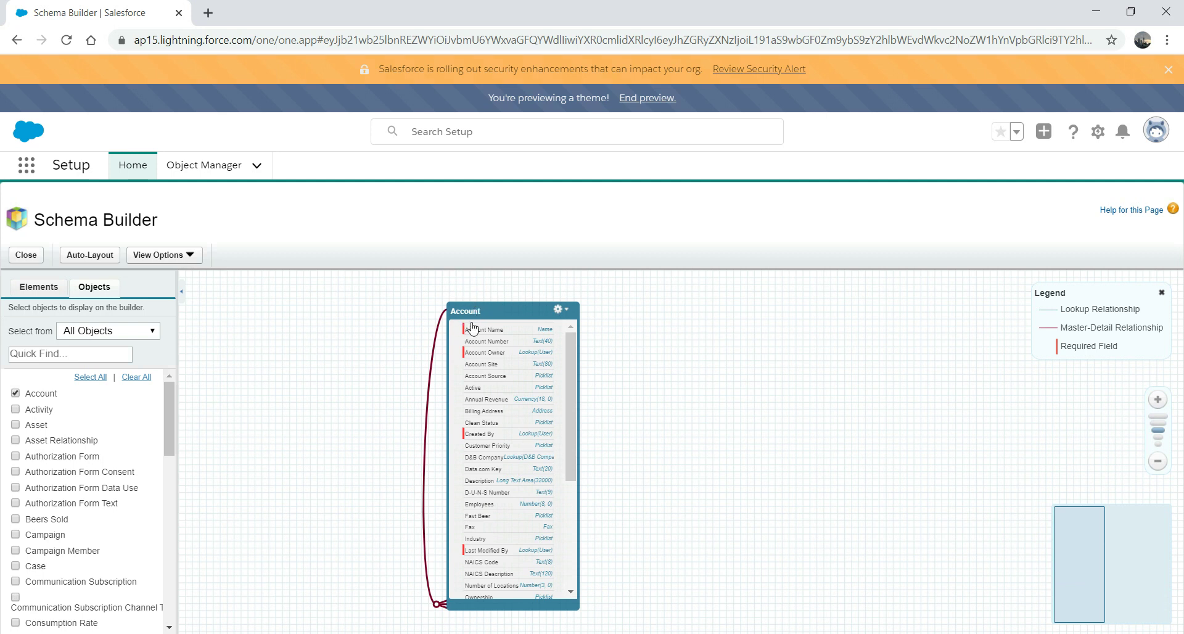
drag(573, 372, 569, 339)
drag(574, 418, 575, 545)
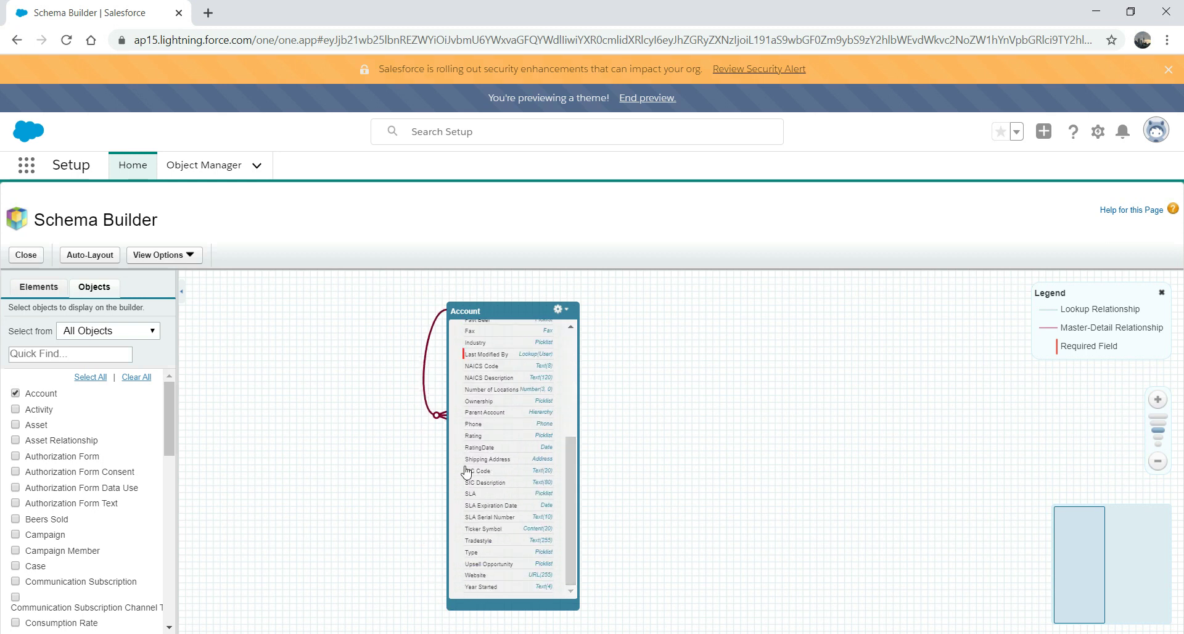
- Add a new checkbox field to the Account object in the schema, labelled Test
click(38, 292)
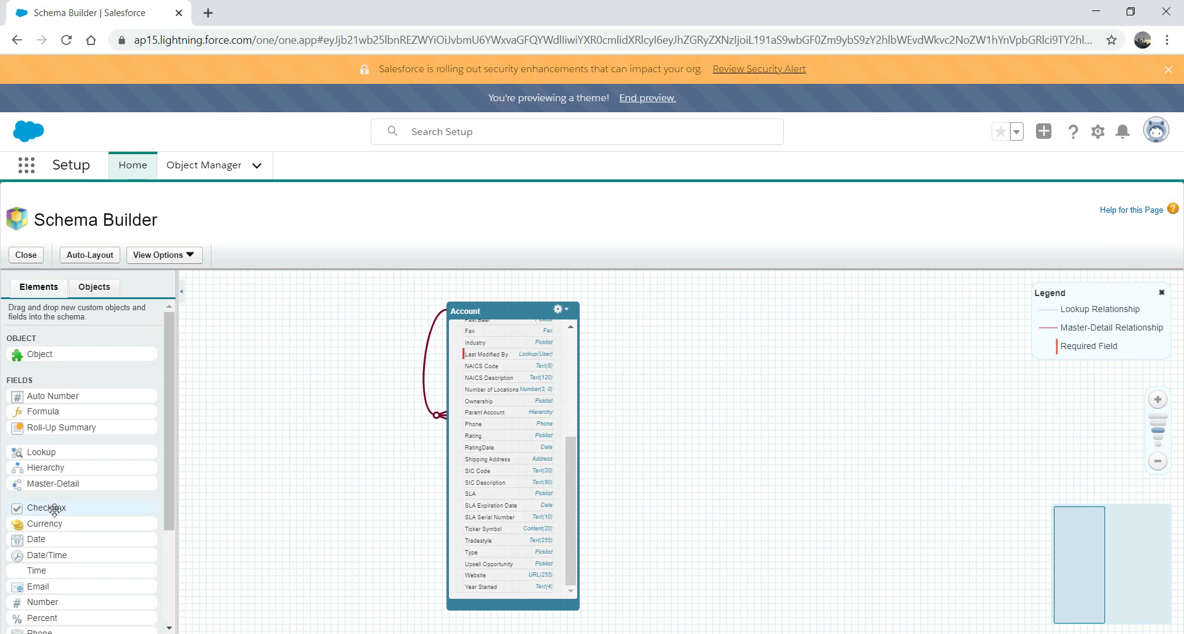
drag(42, 513, 482, 478)
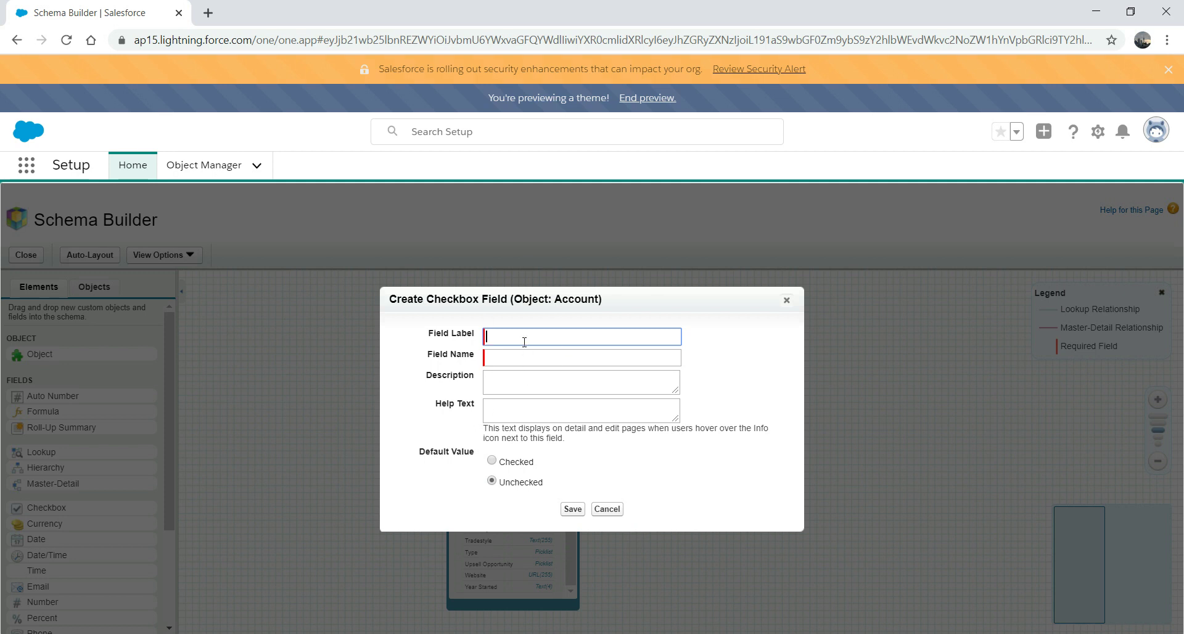
text(T)
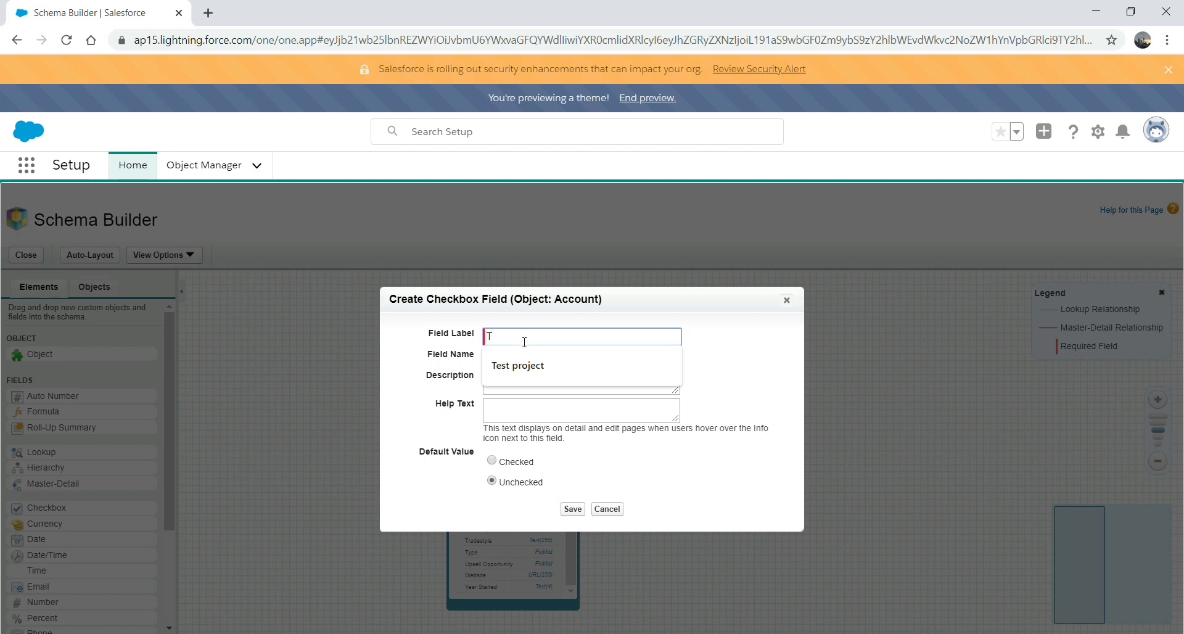
text(est)
key(Tab)
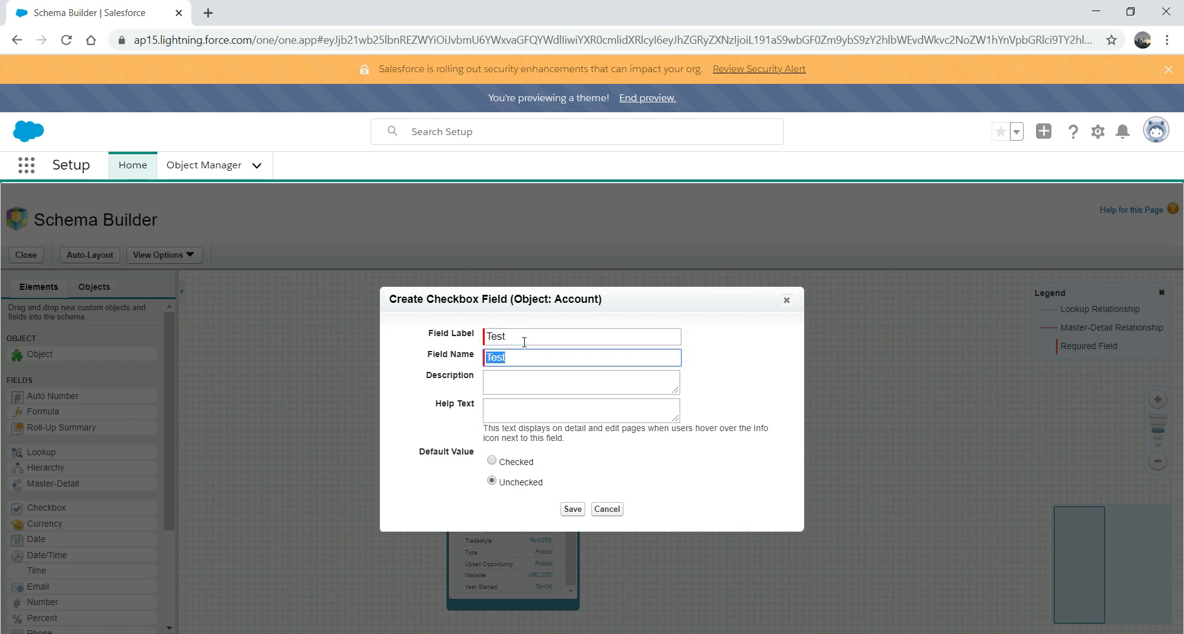
key(Tab)
- Set the checkbox field's label and name to Test123, save it, and locate it in the Account field list
click(521, 336)
text(123)
key(Tab)
click(518, 356)
text(12)
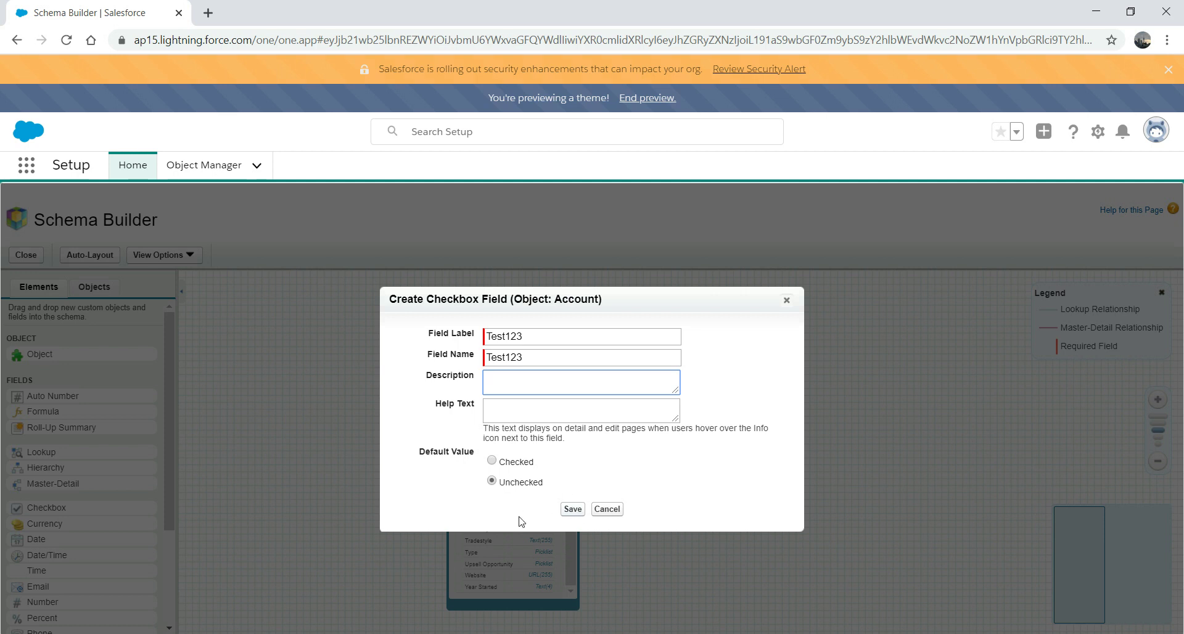
click(573, 509)
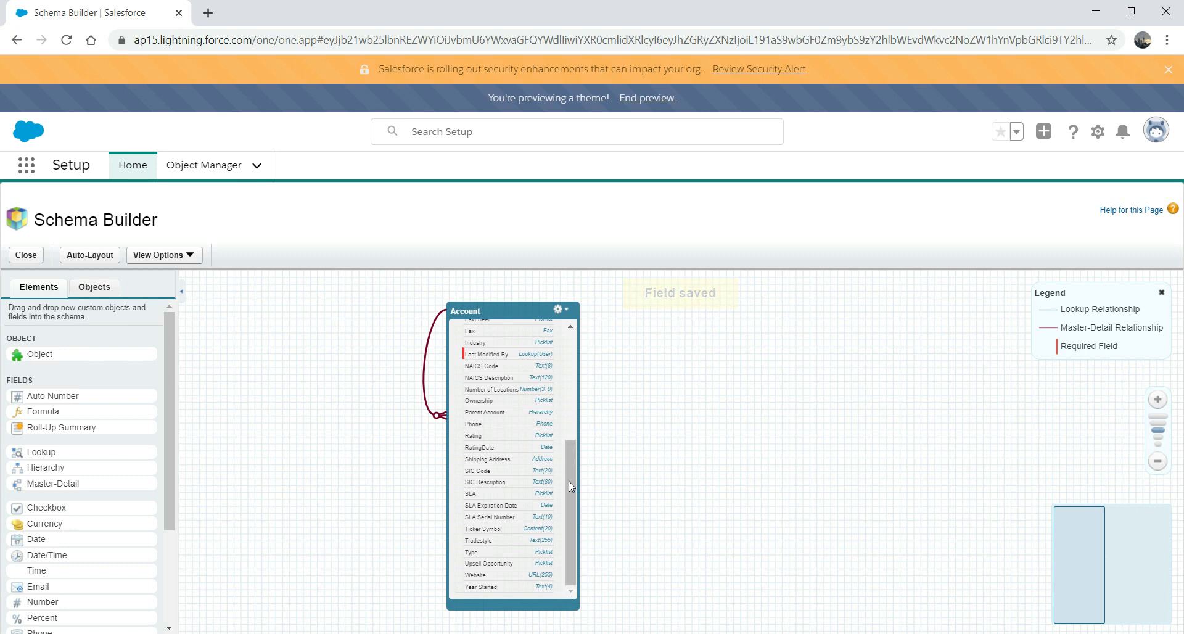
drag(570, 482, 568, 345)
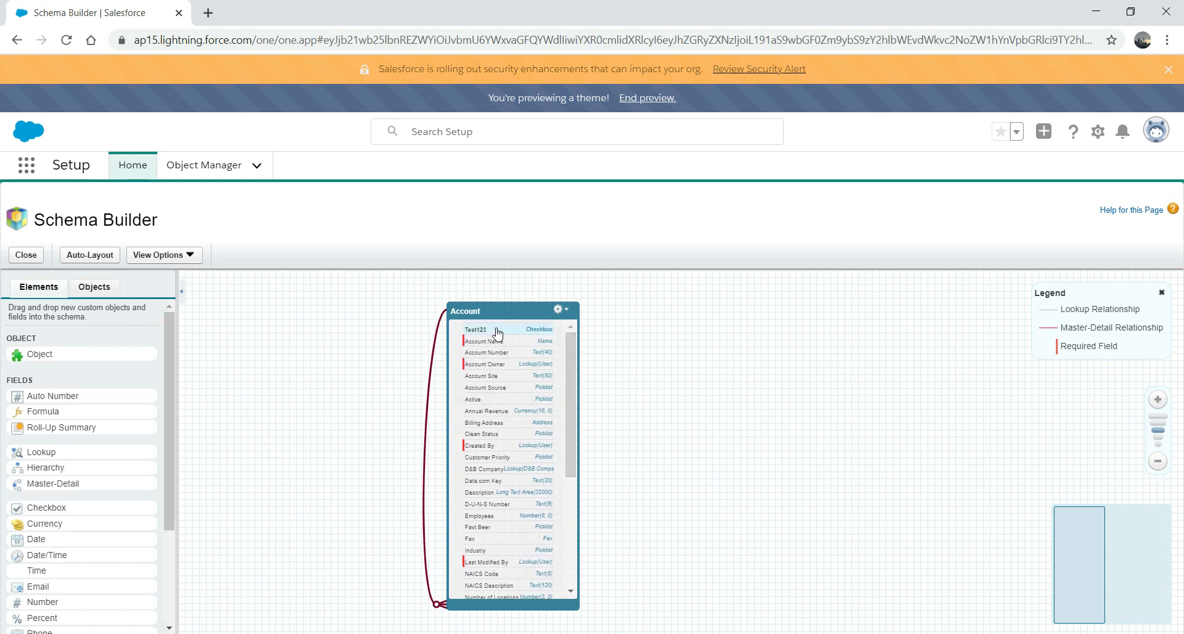
drag(485, 333, 503, 311)
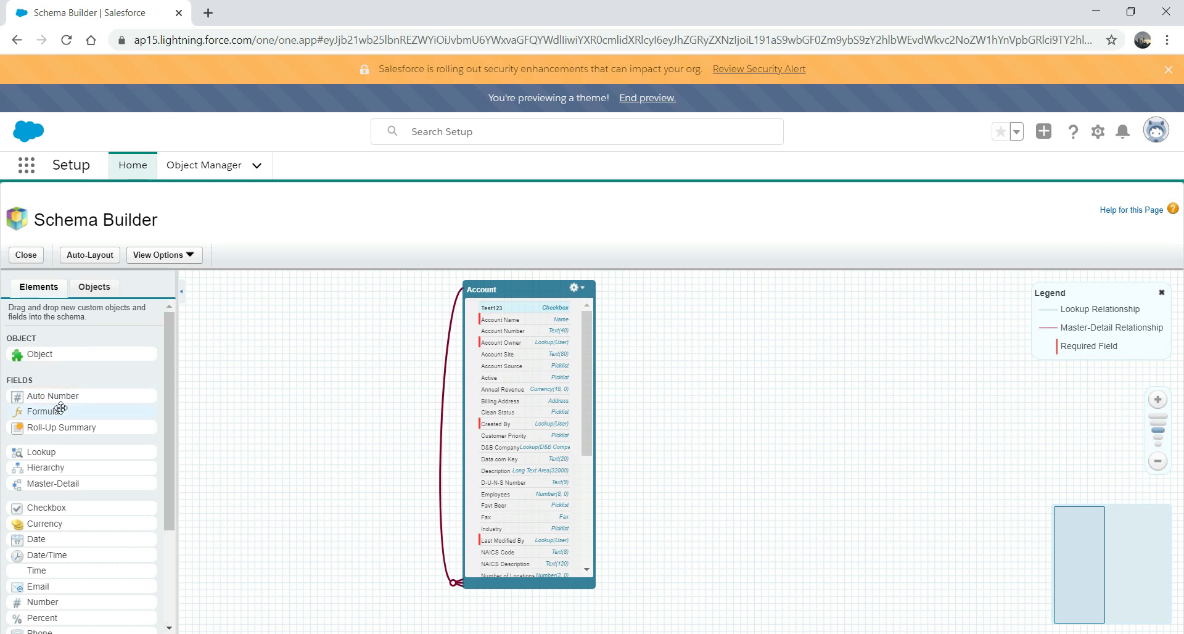
- Open the Account object's Fields & Relationships in Object Manager
click(217, 169)
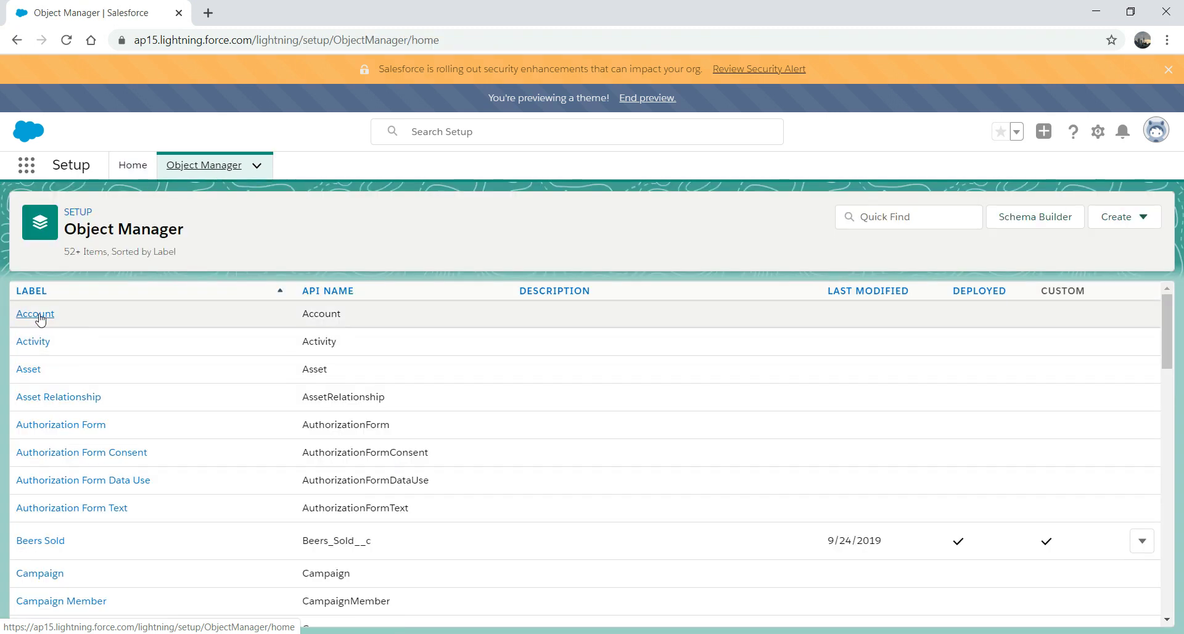
click(38, 314)
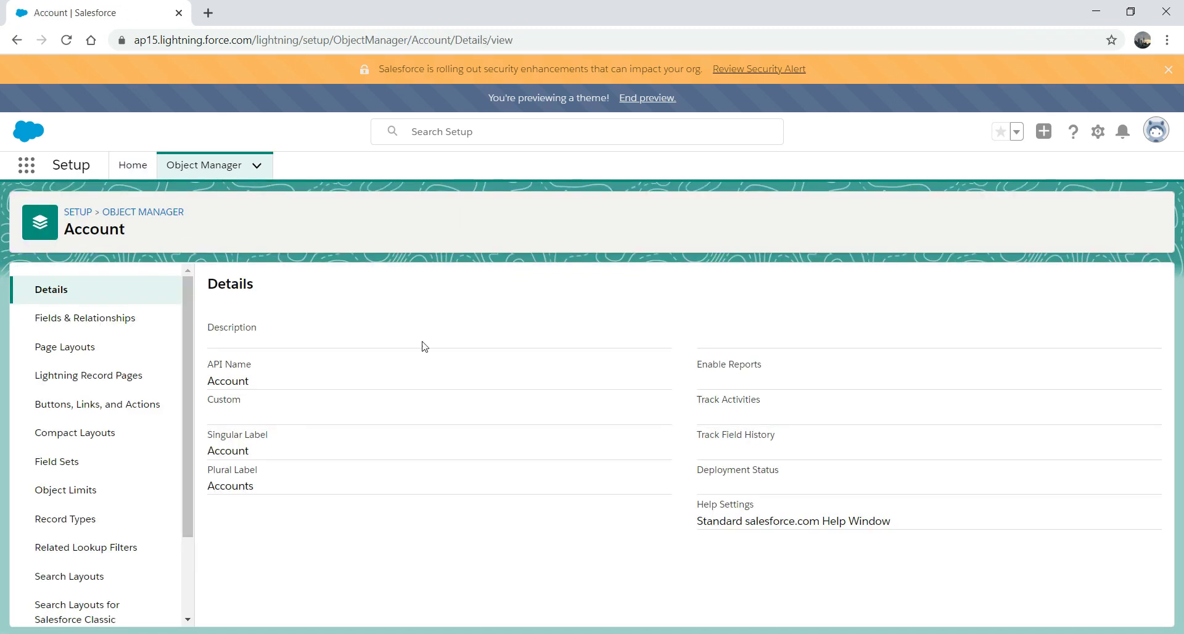
click(45, 319)
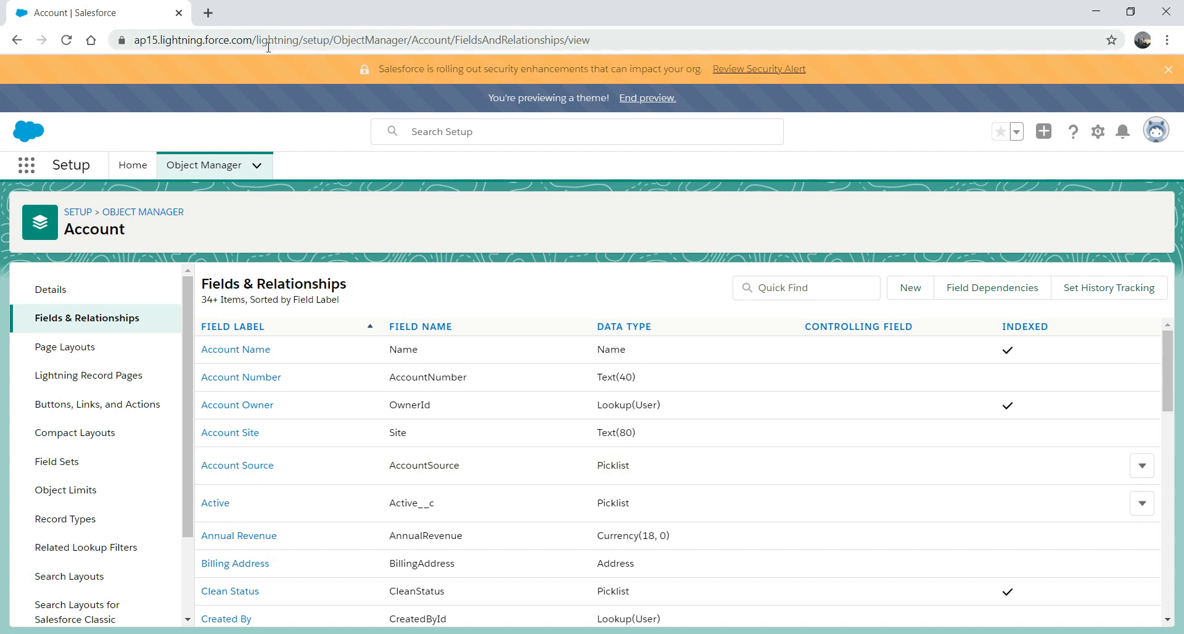
drag(300, 39, 130, 39)
key(ctrl+c)
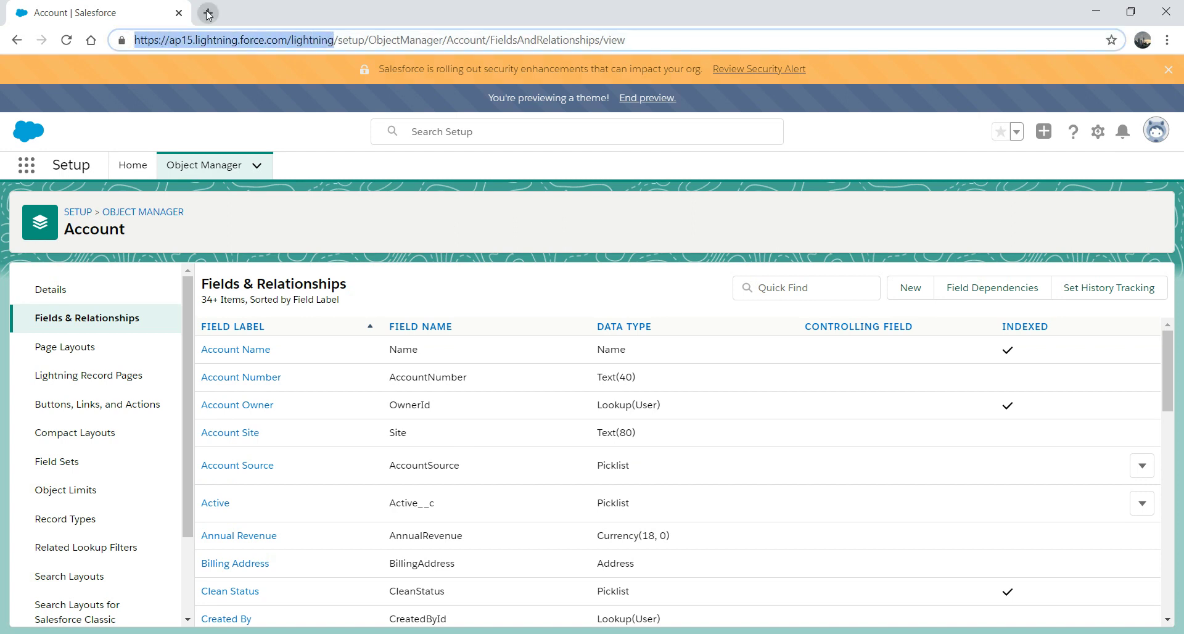
click(208, 13)
key(ctrl+v)
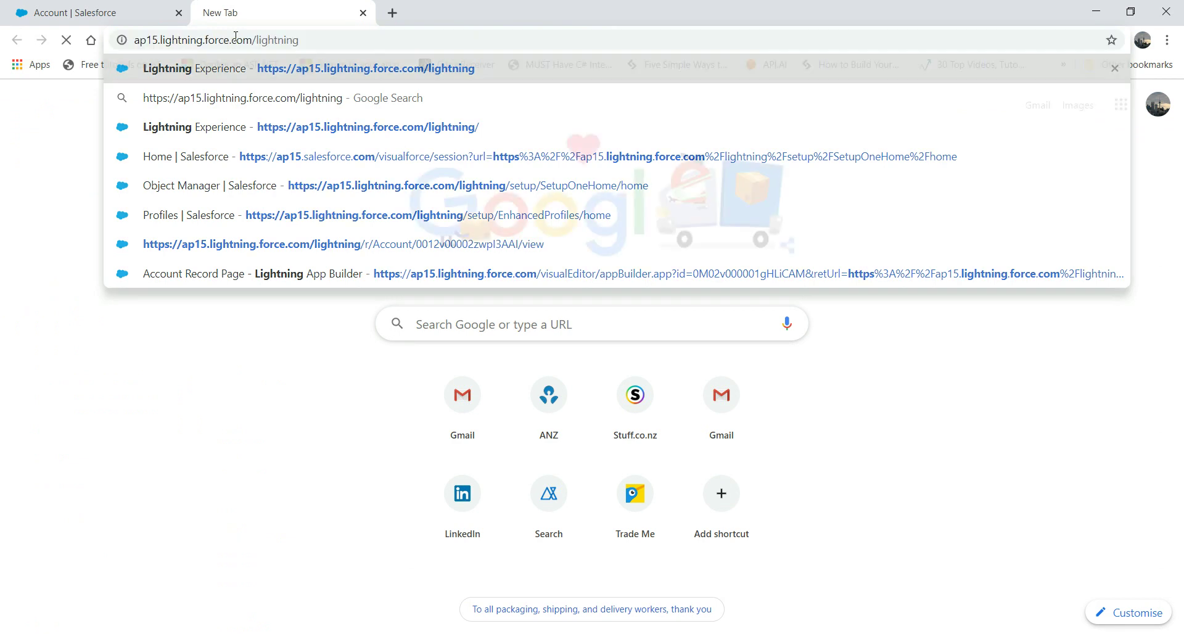
key(Return)
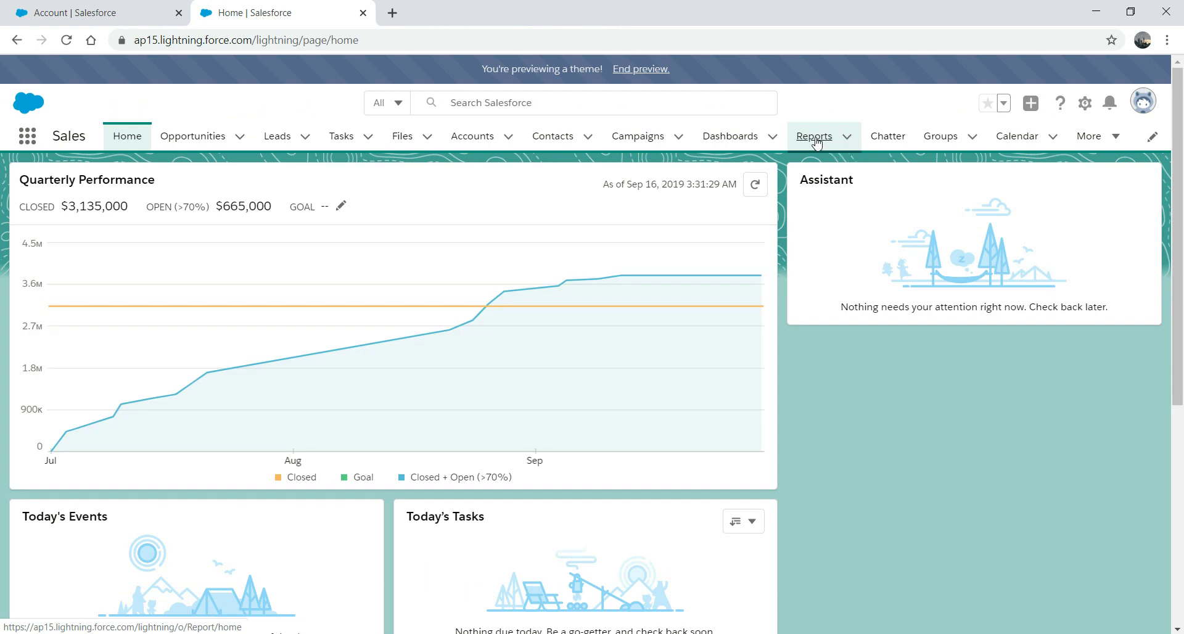
- Search the report types offered for a new report for "repo", and close the chooser without creating a report
click(815, 139)
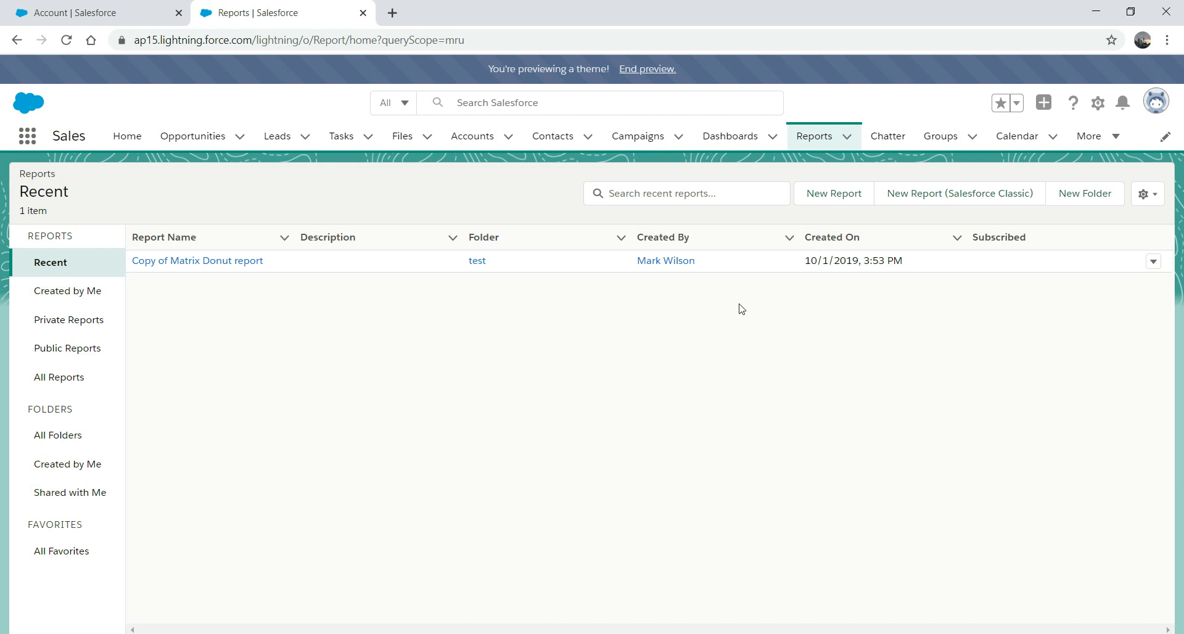
click(828, 204)
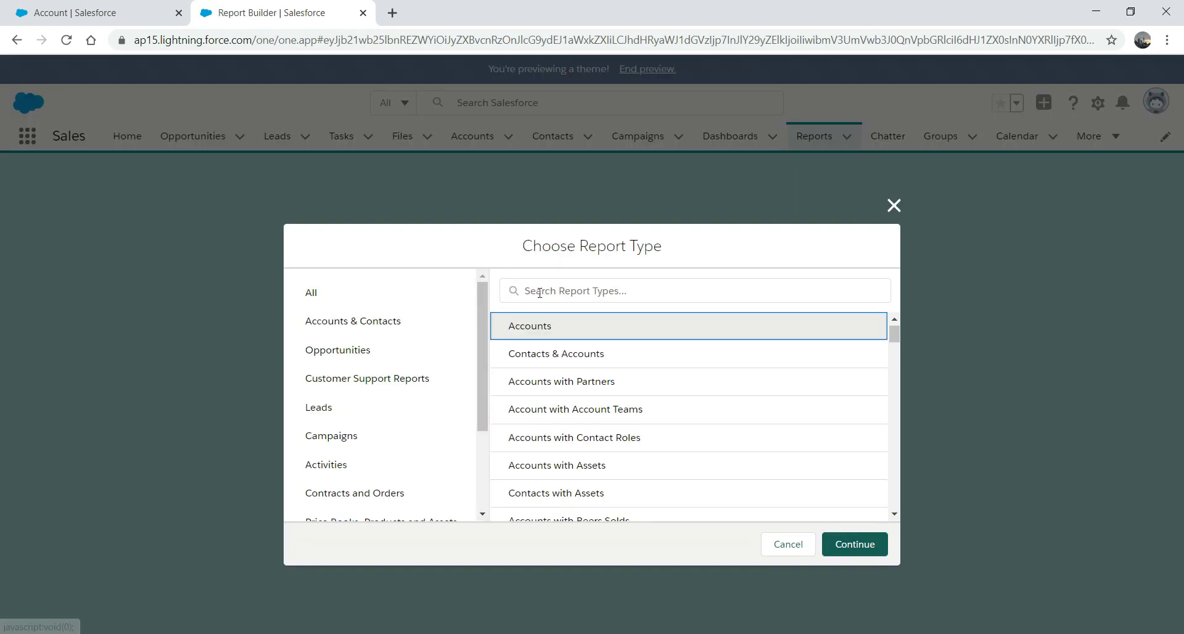
click(538, 294)
text(repo)
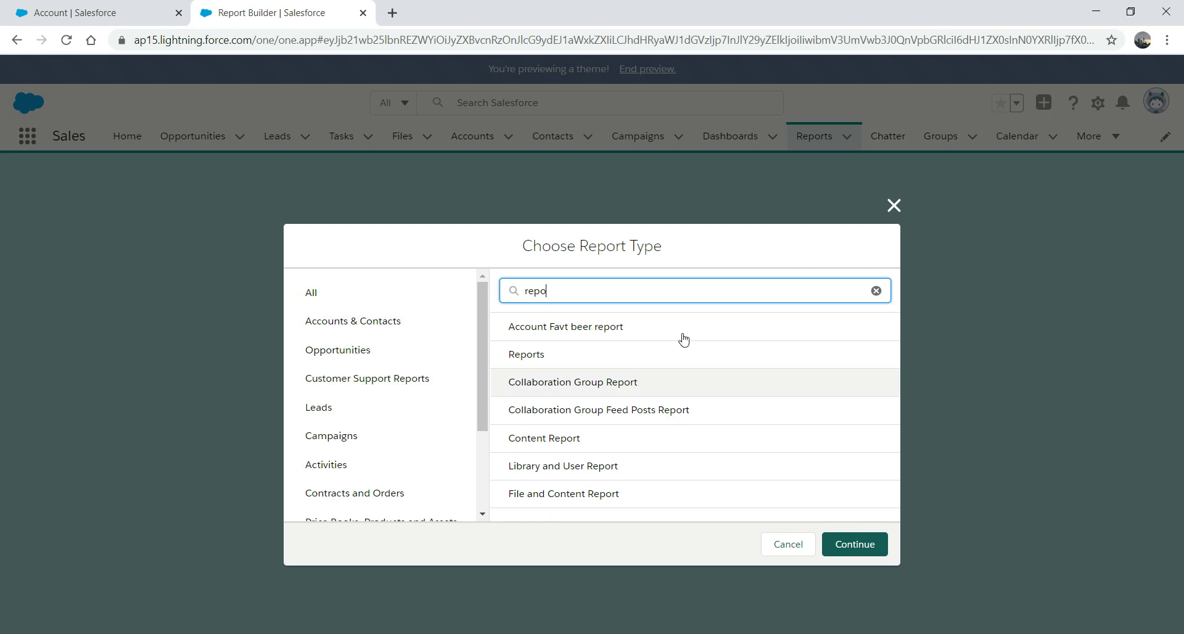
drag(483, 316, 471, 259)
click(892, 208)
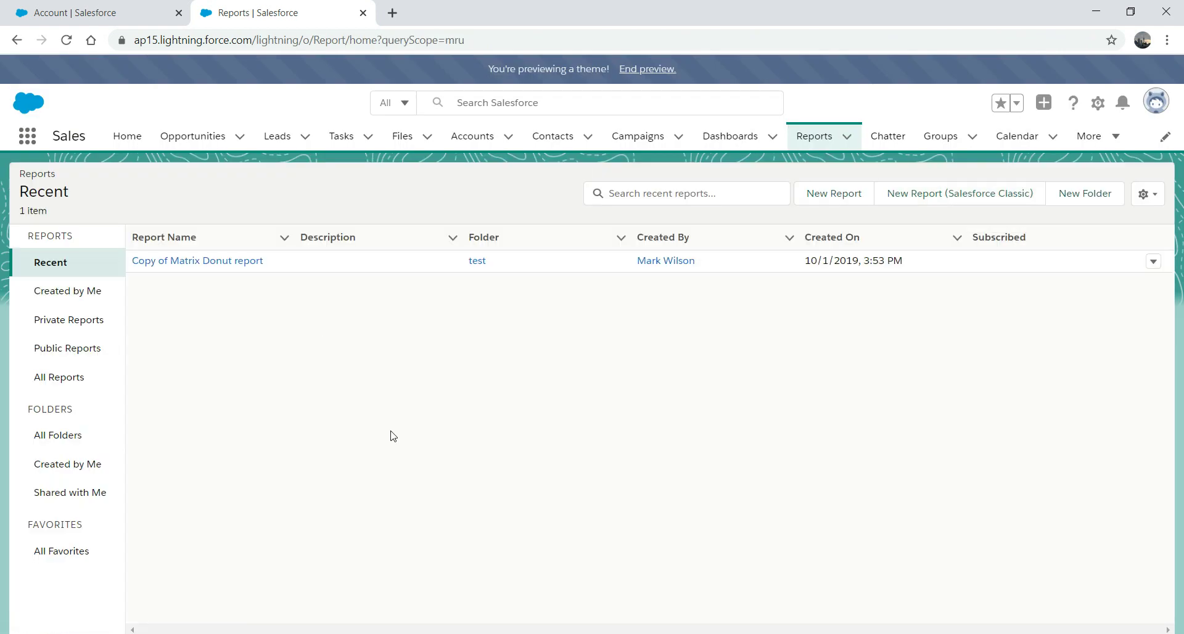
- Return to Setup, find Report Types by searching for "report", and open the list of all custom report types
click(99, 13)
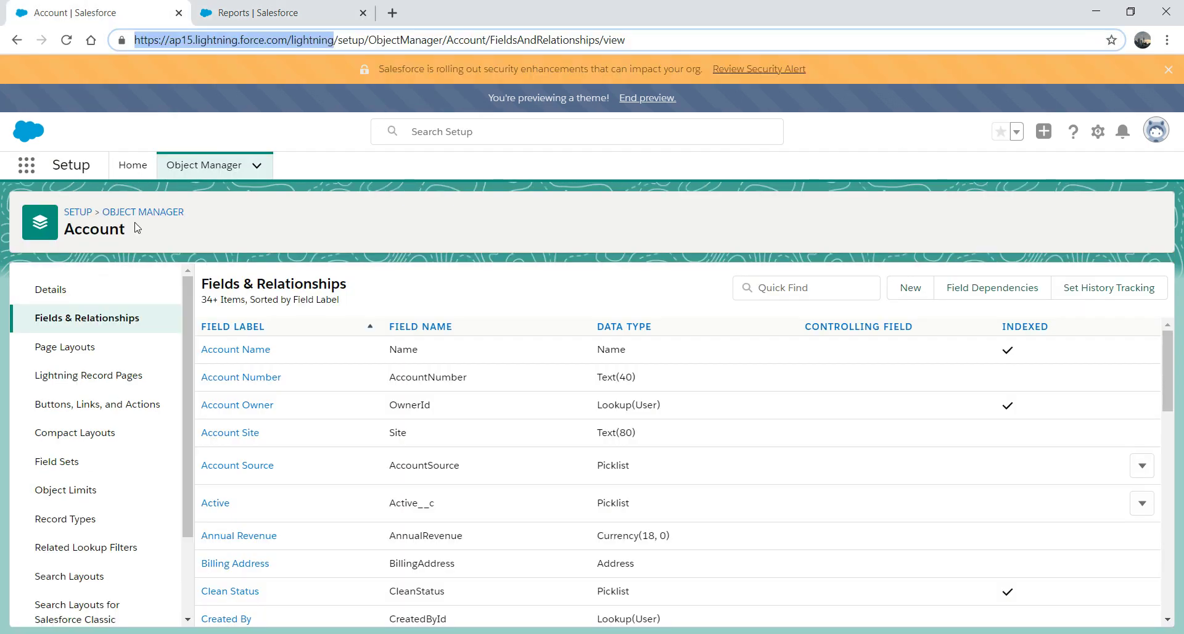
click(72, 216)
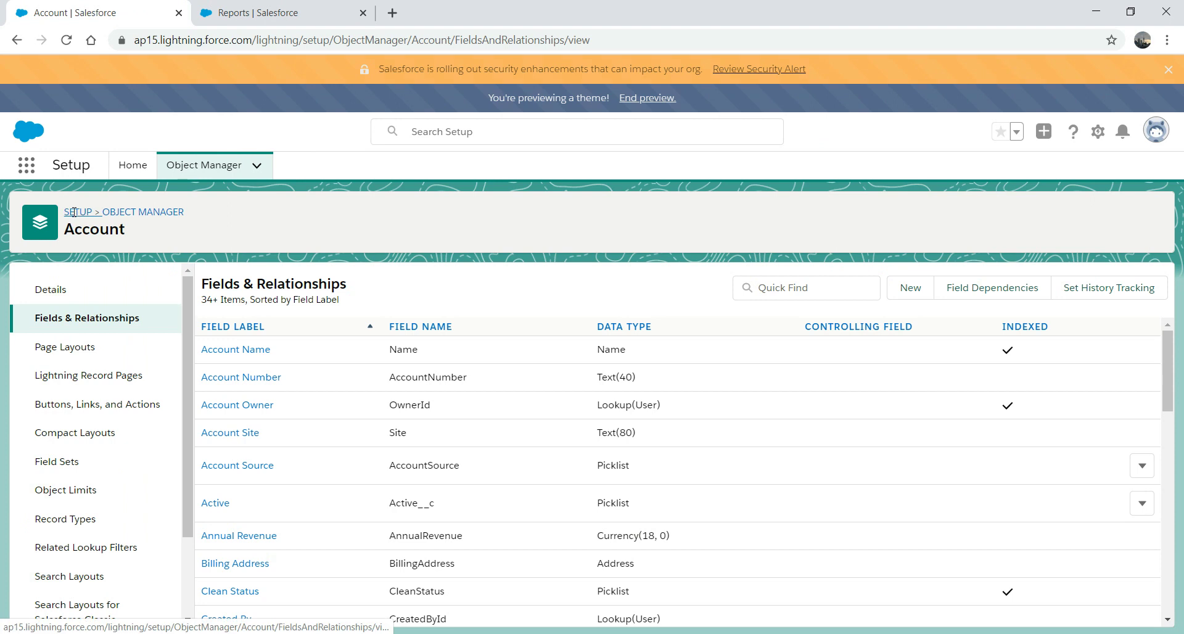
text(report)
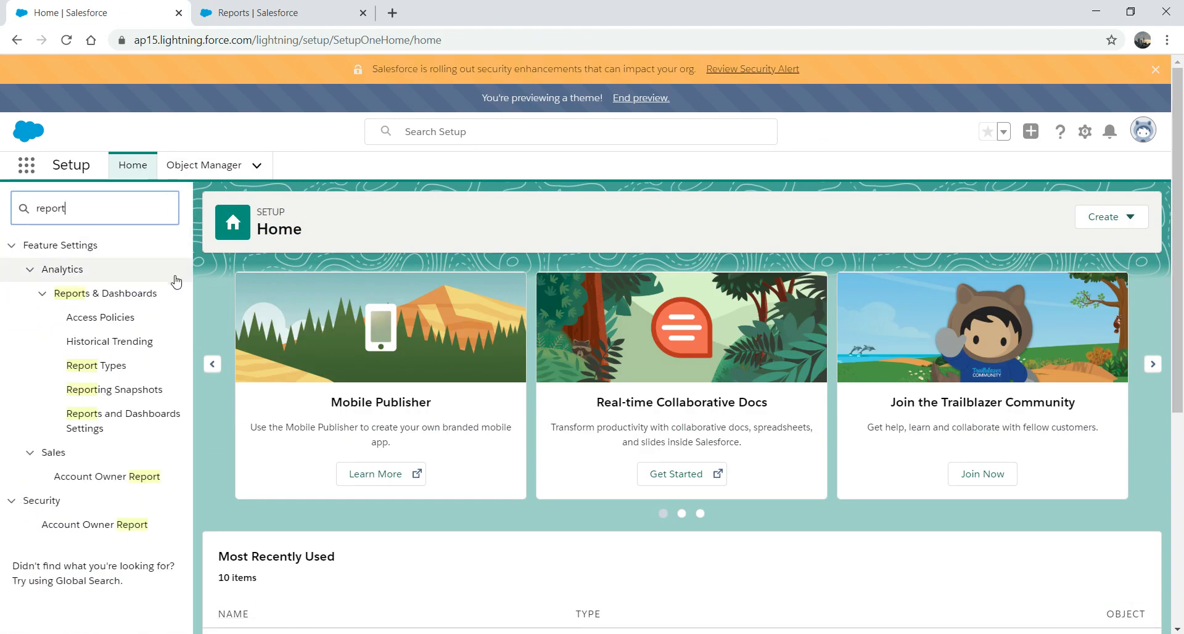
click(119, 370)
click(119, 368)
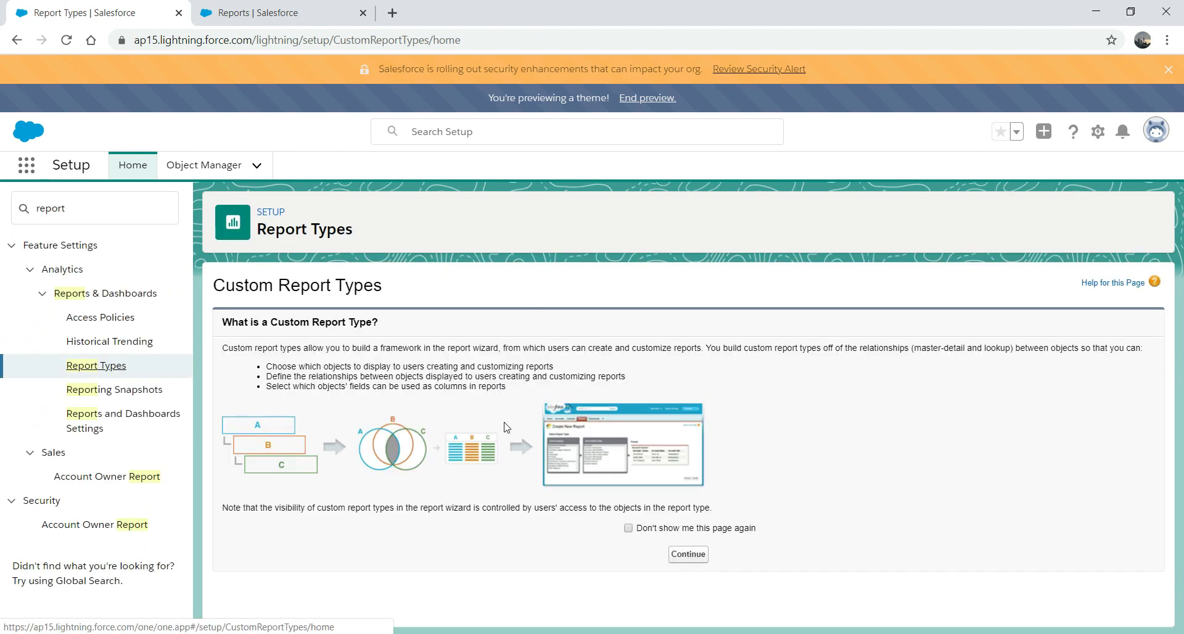
click(684, 554)
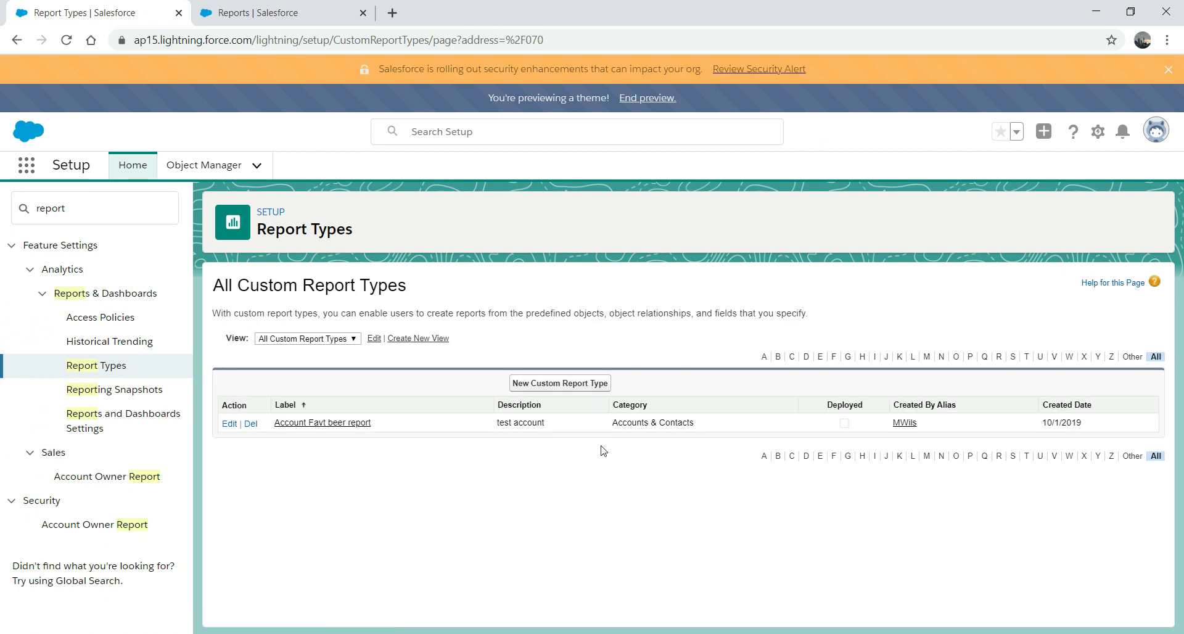
- Start a new custom report type with Entity Definitions as its primary object
click(587, 388)
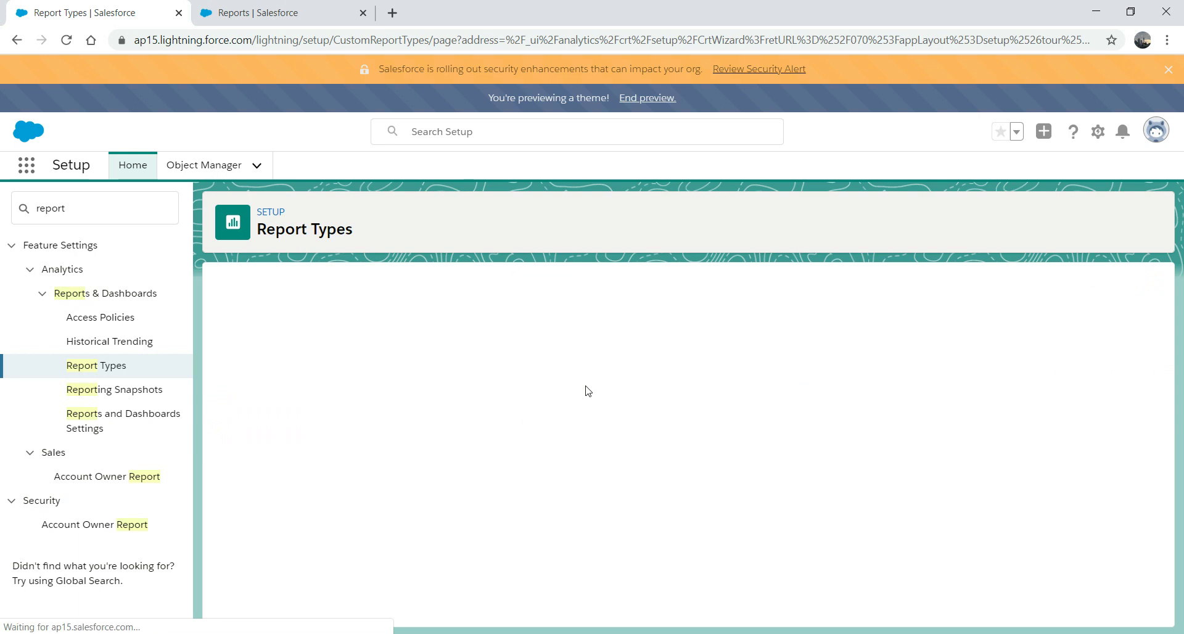
click(473, 454)
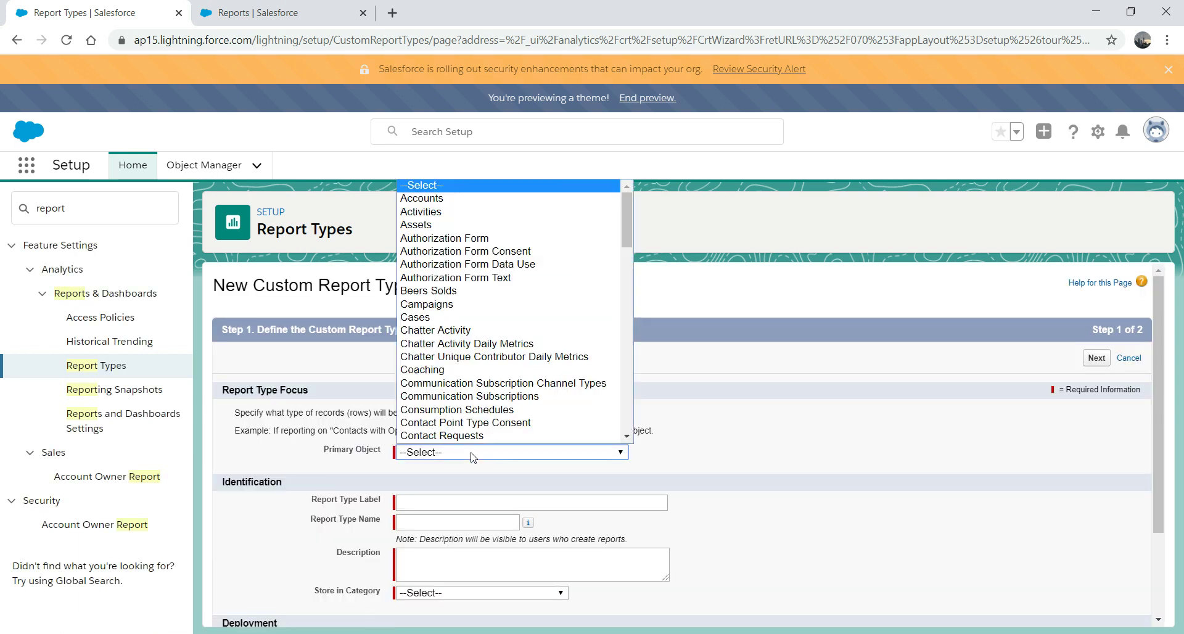
key(e)
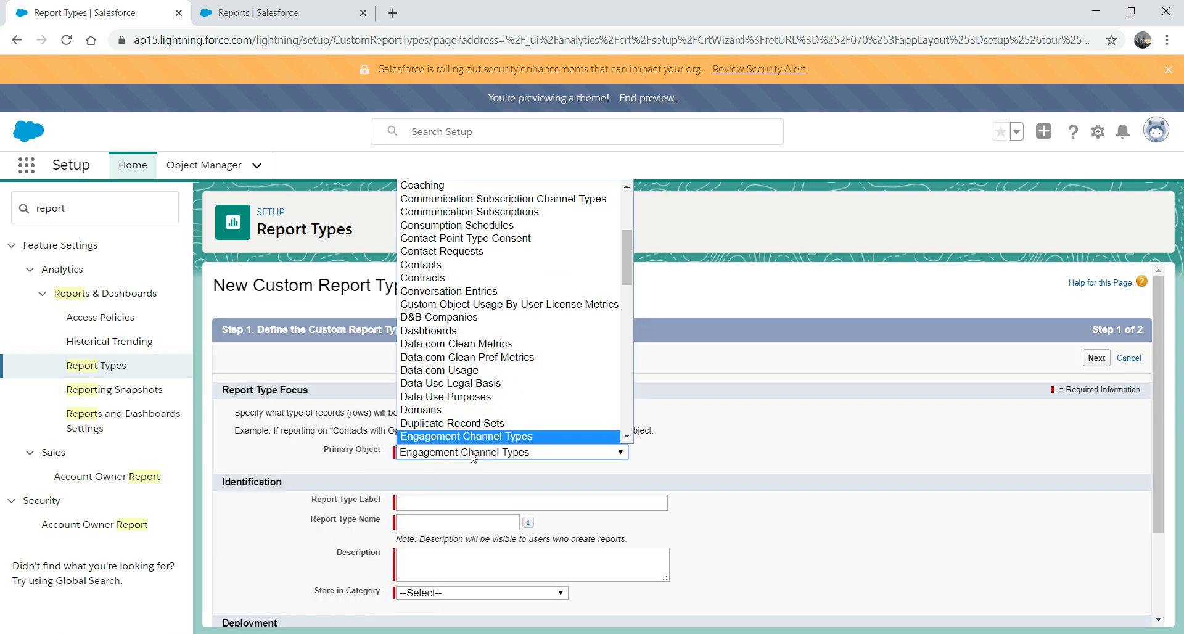
key(Down)
key(Down)
key(Up)
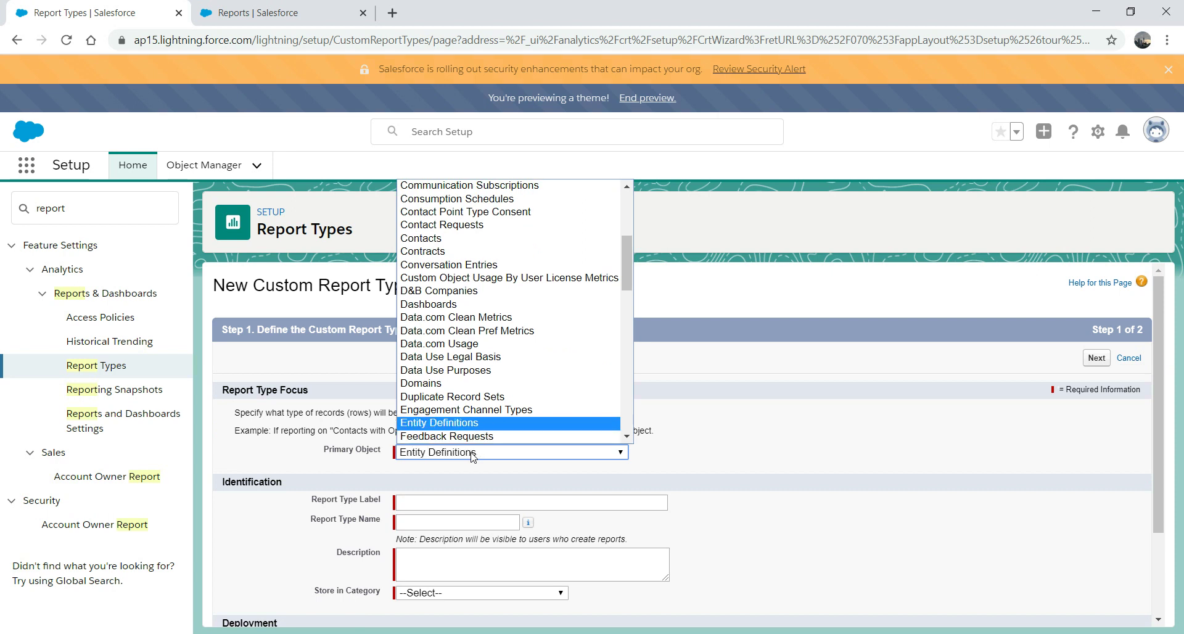
key(Return)
- Label the report type "Report Entity Definition", name it Report_Entity_Definition, store it in Other Reports, and try to continue
click(490, 500)
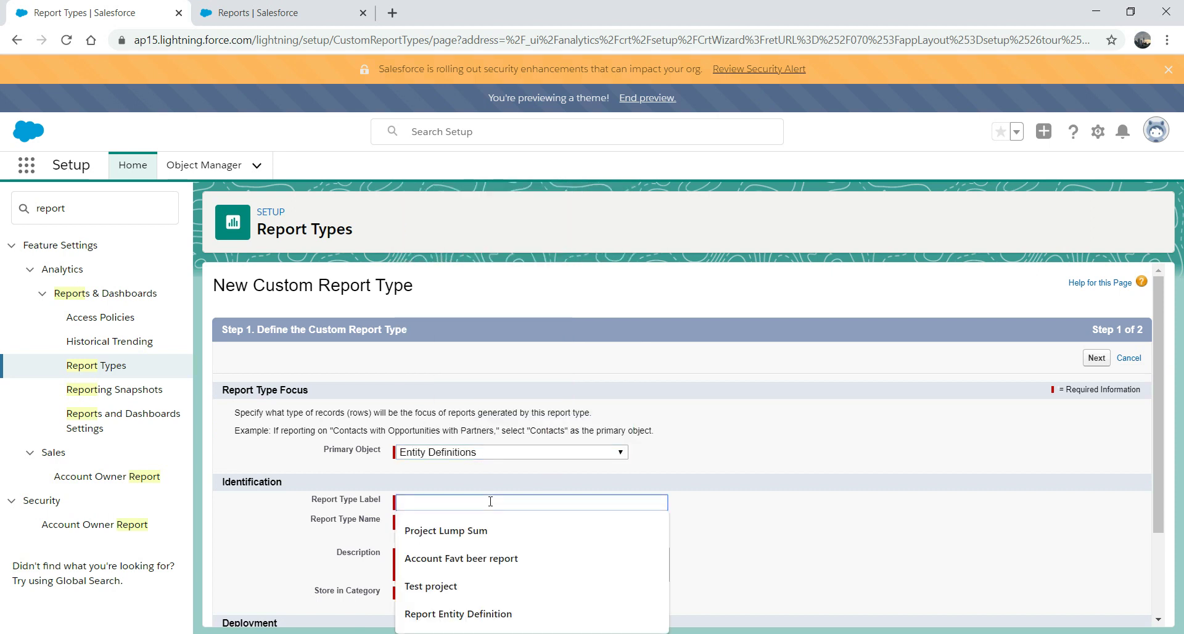
click(495, 614)
click(492, 523)
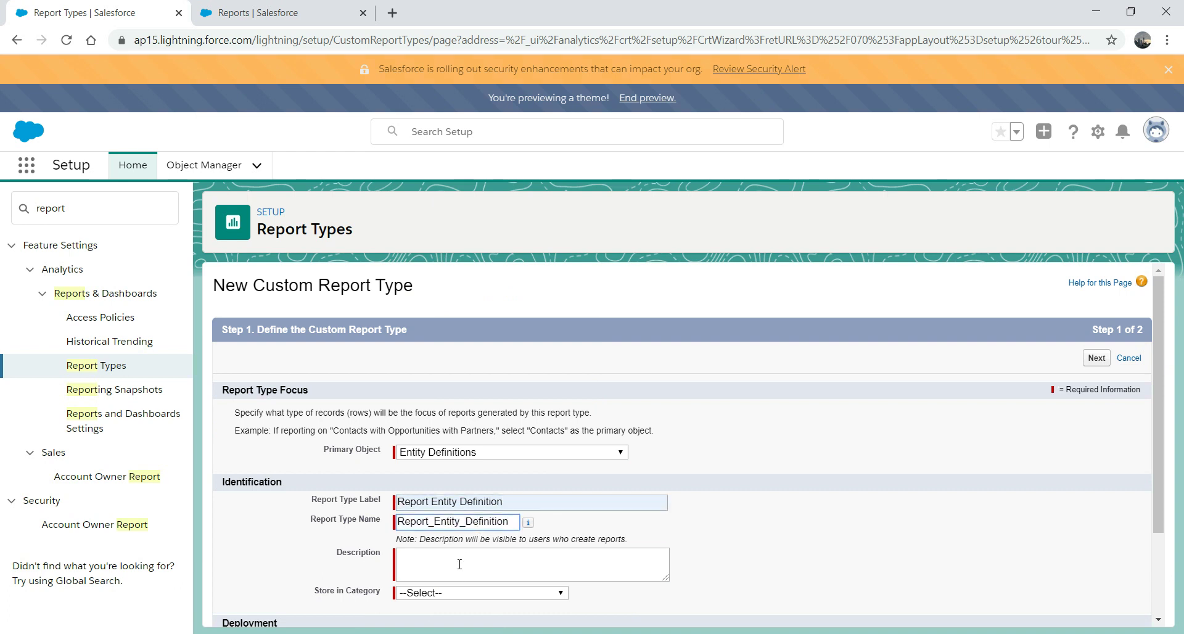
click(505, 593)
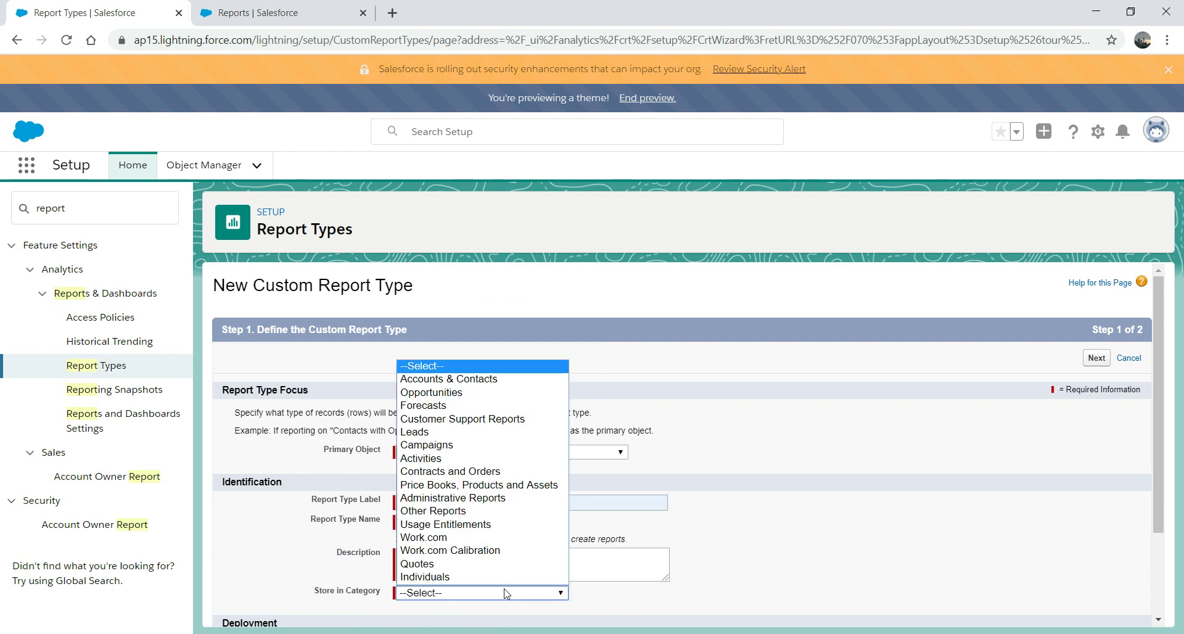
click(453, 511)
scroll(1157, 421, down, 2)
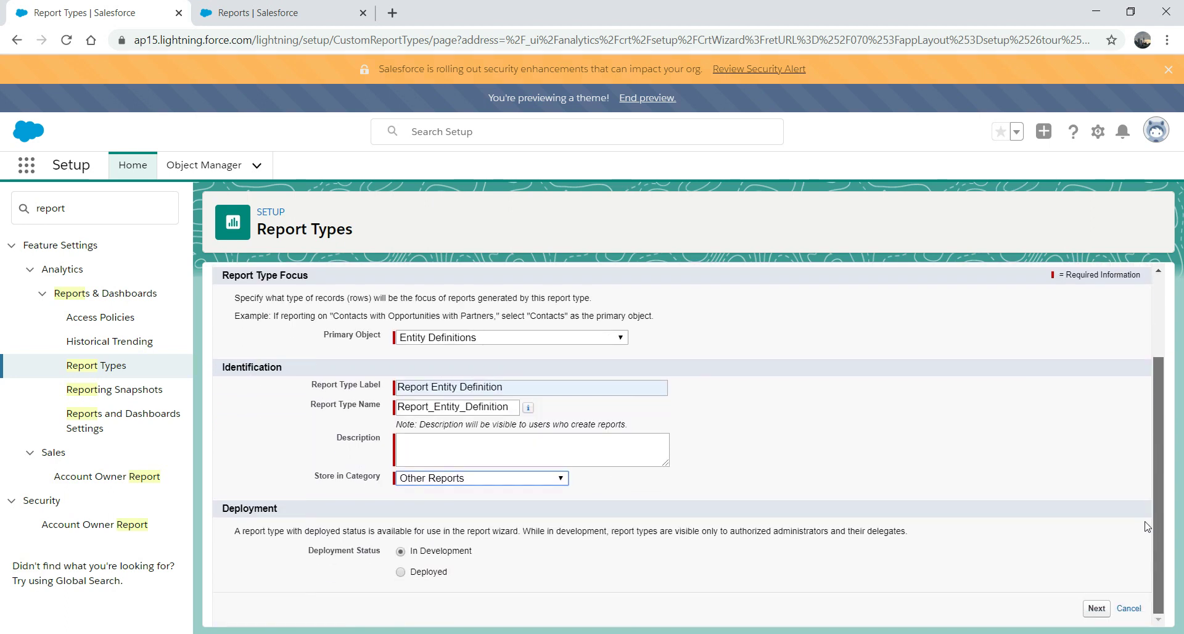
click(1096, 609)
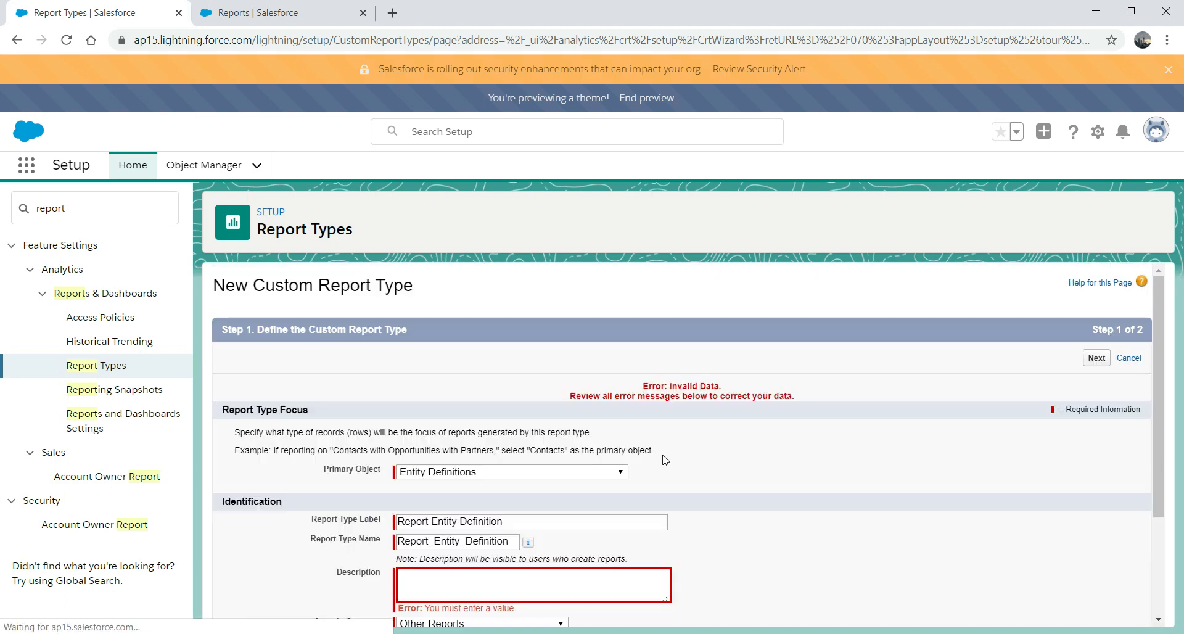
- Enter the description "This is a report Entity definition" and continue to defining the report records set
click(559, 582)
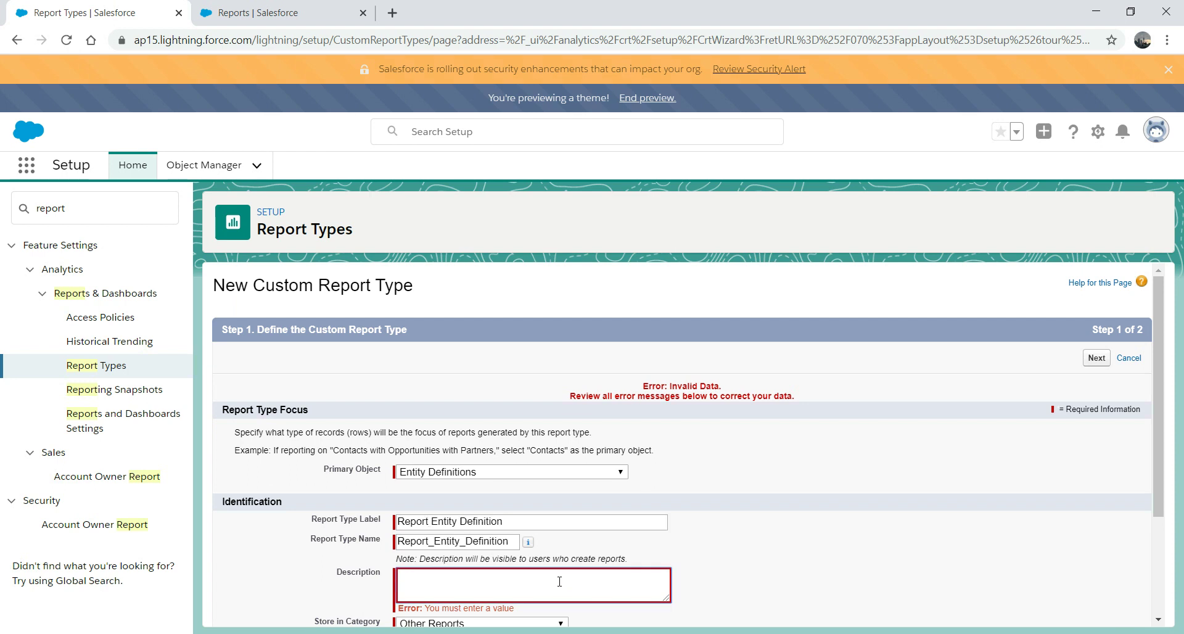
text(This is a report Entity definition)
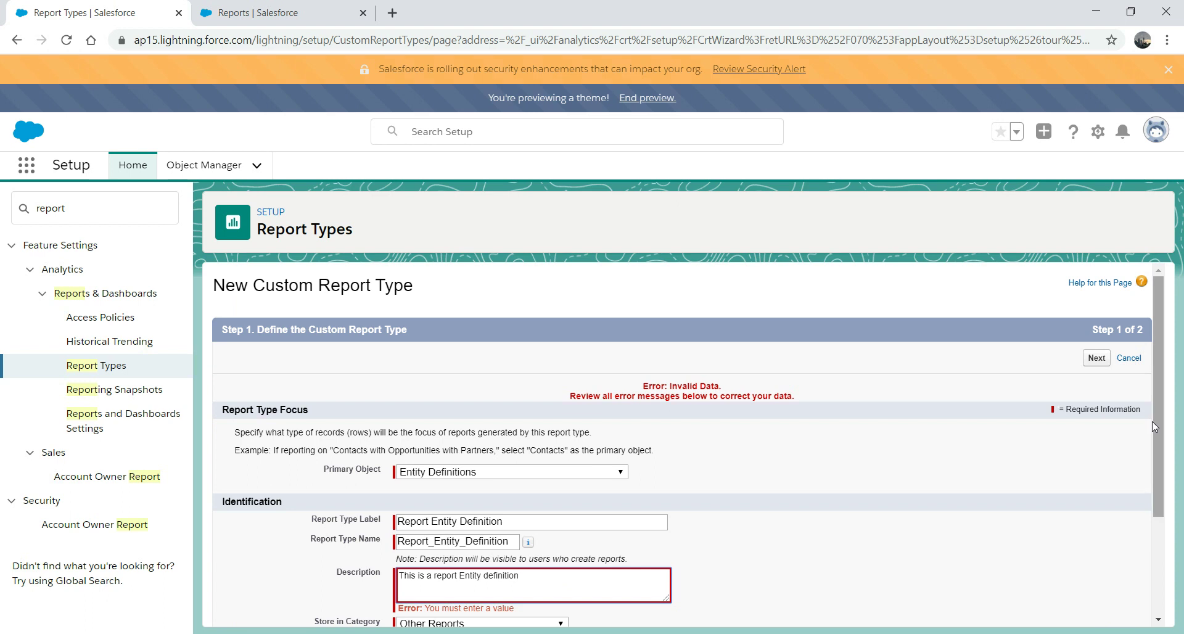
drag(1152, 421, 1132, 571)
click(1096, 607)
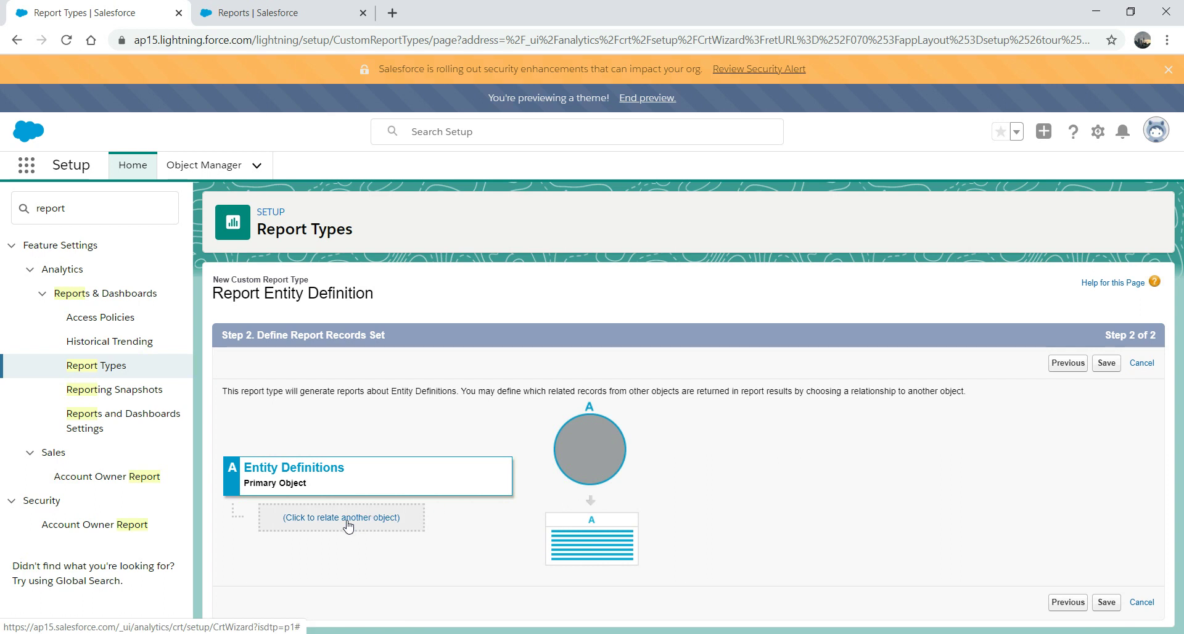
- Relate Field Definitions to Entity Definitions as the second object and save the custom report type
click(347, 523)
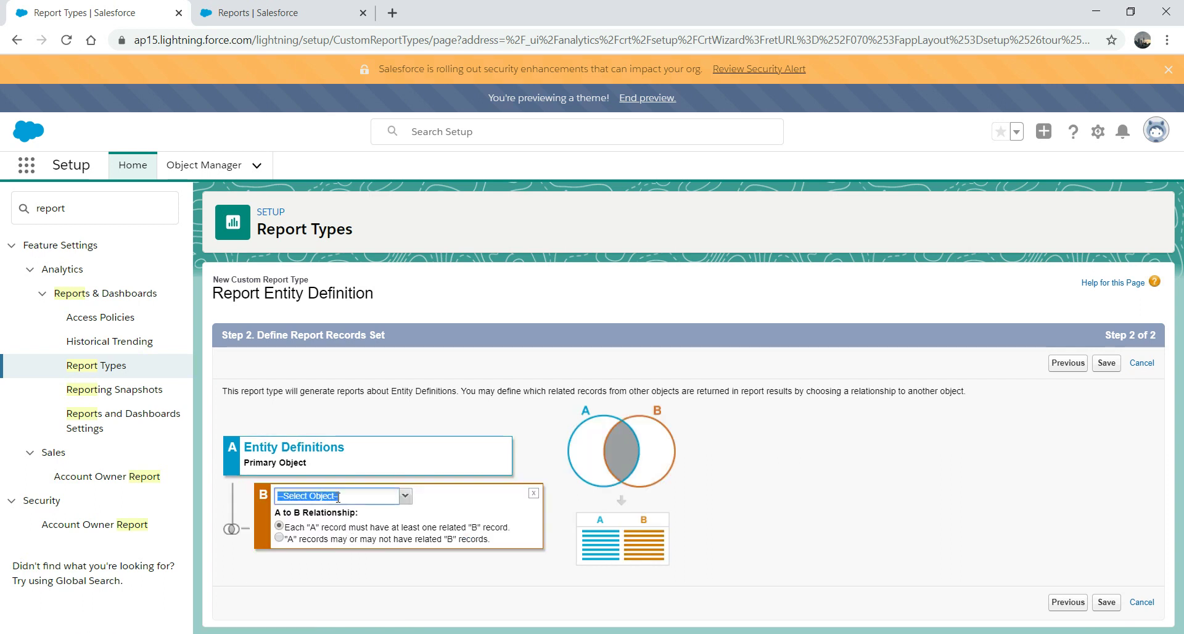
click(405, 495)
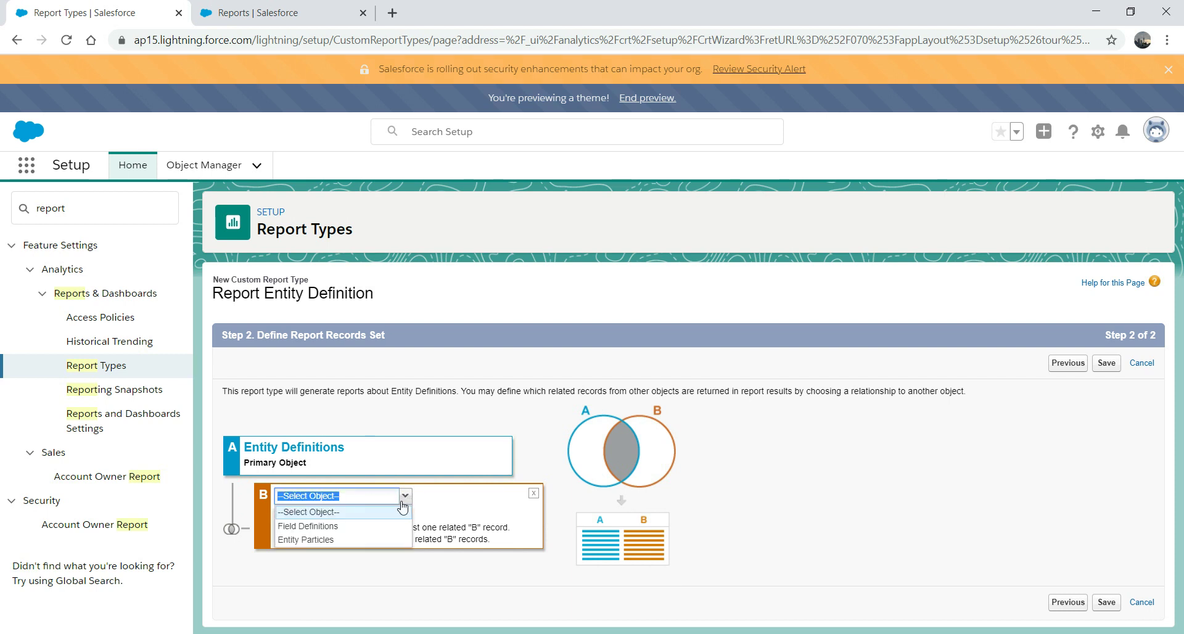
click(322, 528)
click(1105, 604)
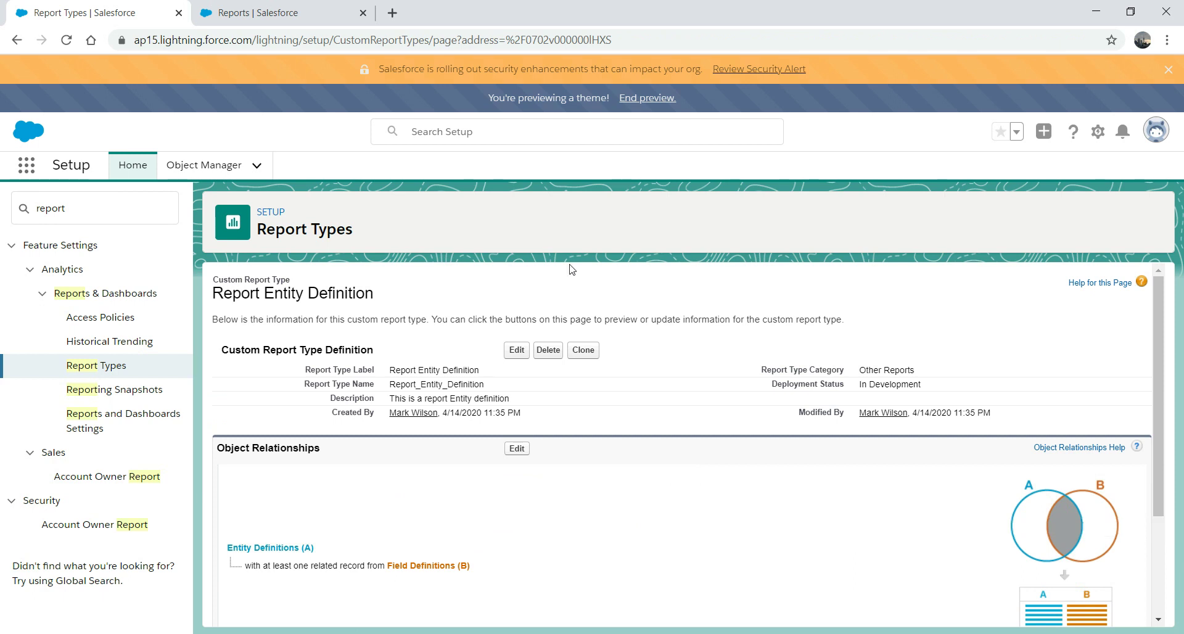
- Switch to the Reports page in the other browser tab and start a new report
click(290, 10)
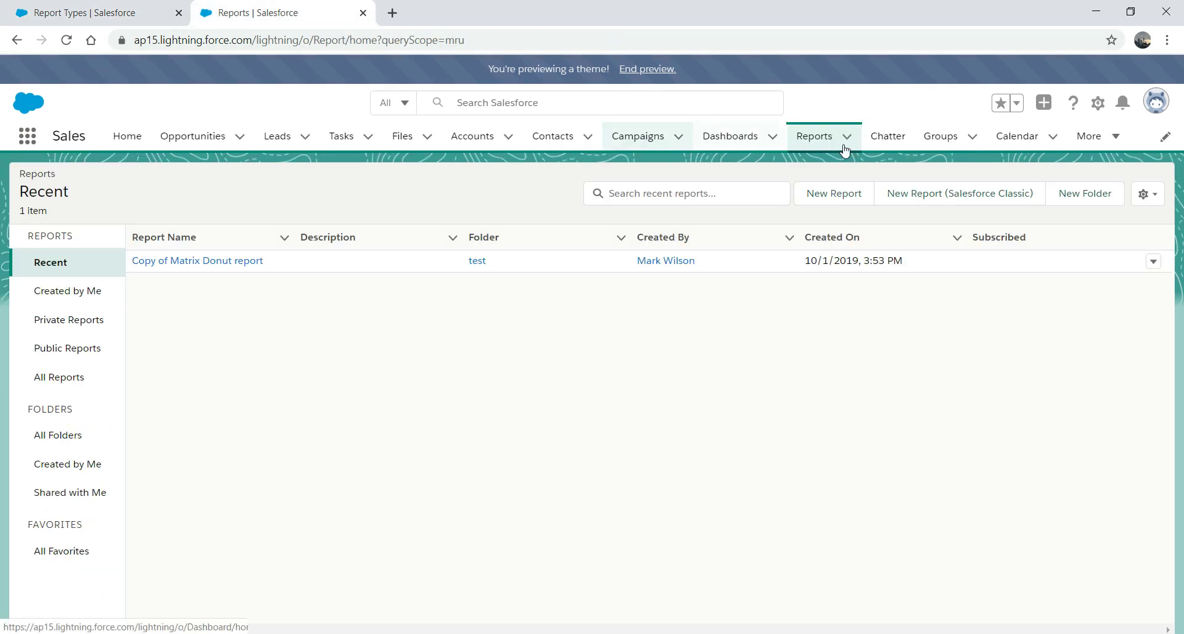
click(820, 137)
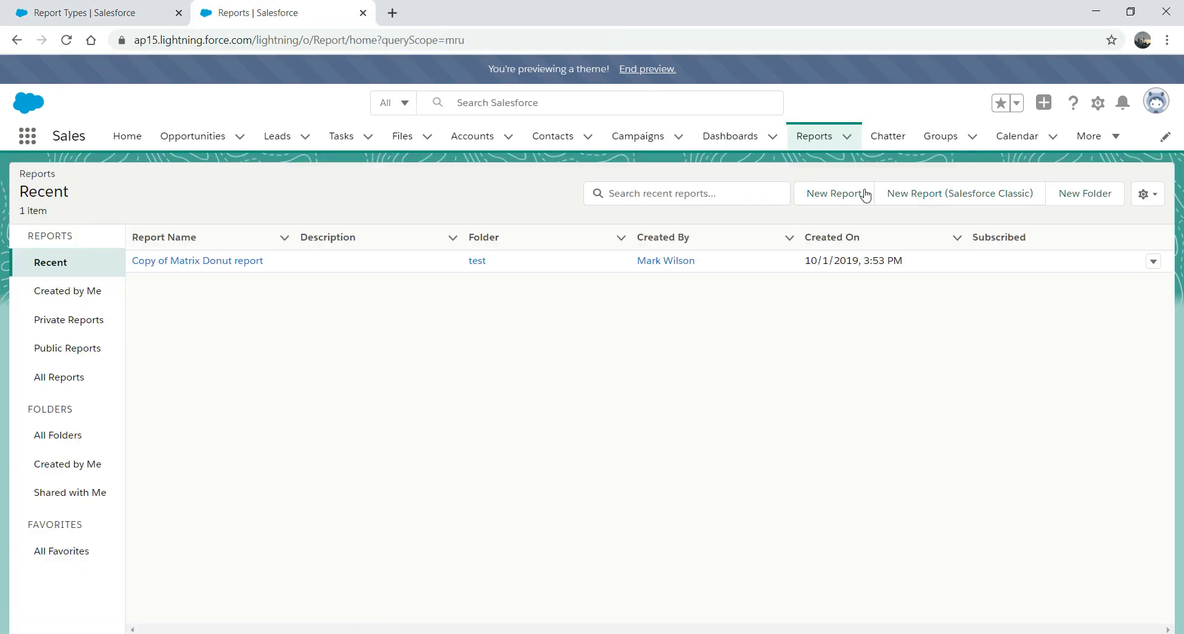
click(845, 195)
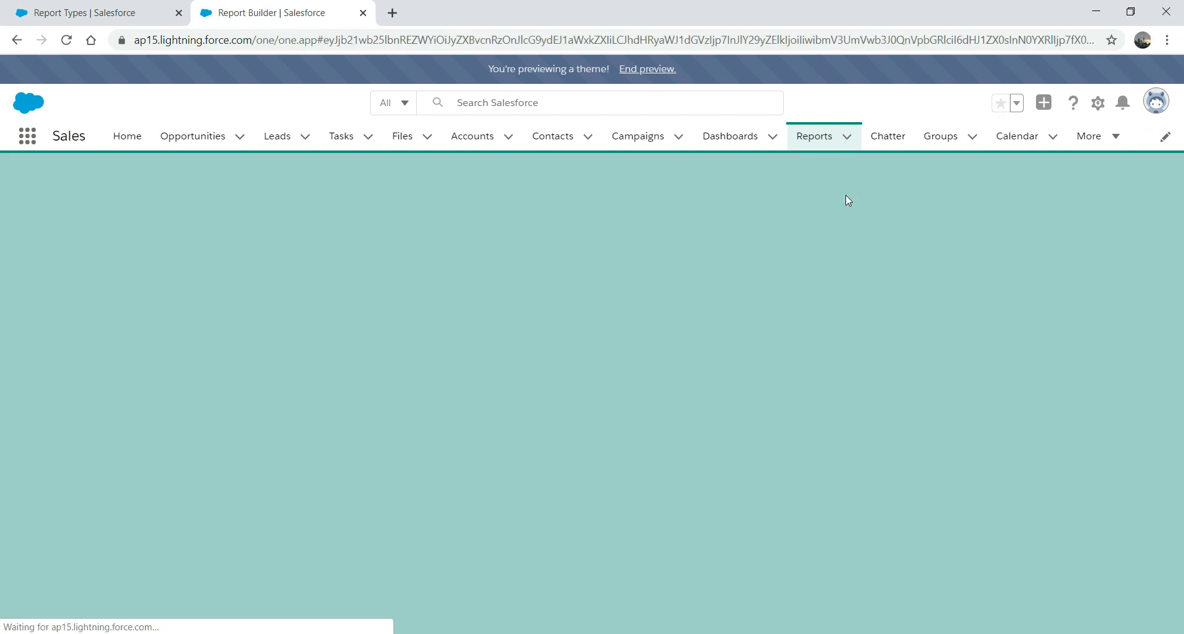
click(111, 4)
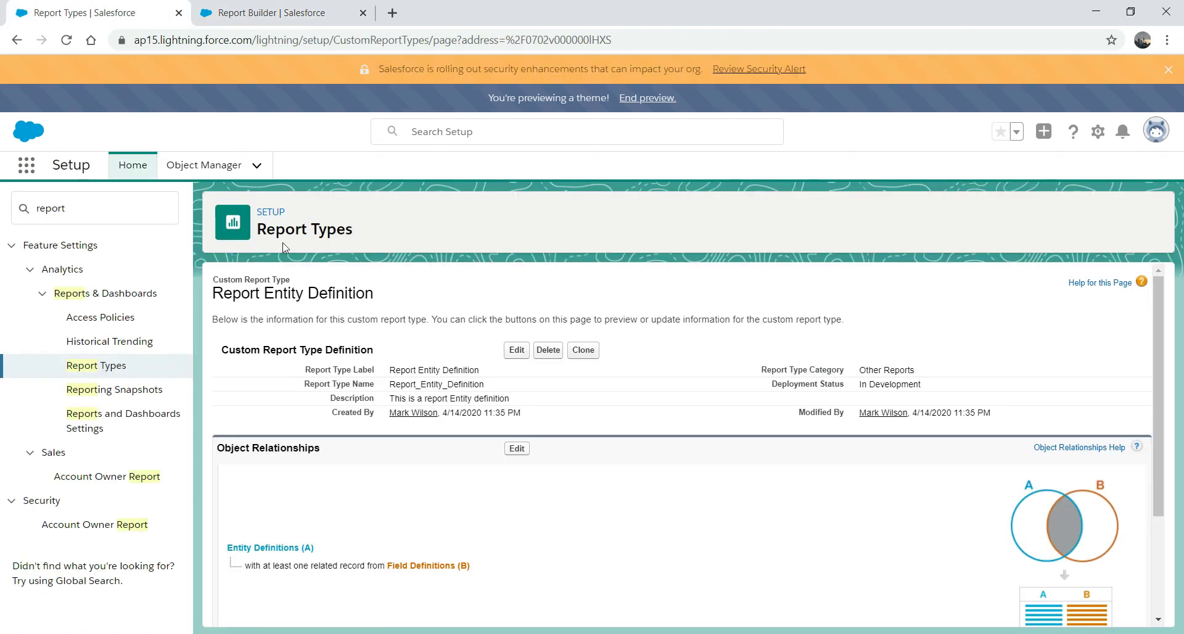
click(255, 18)
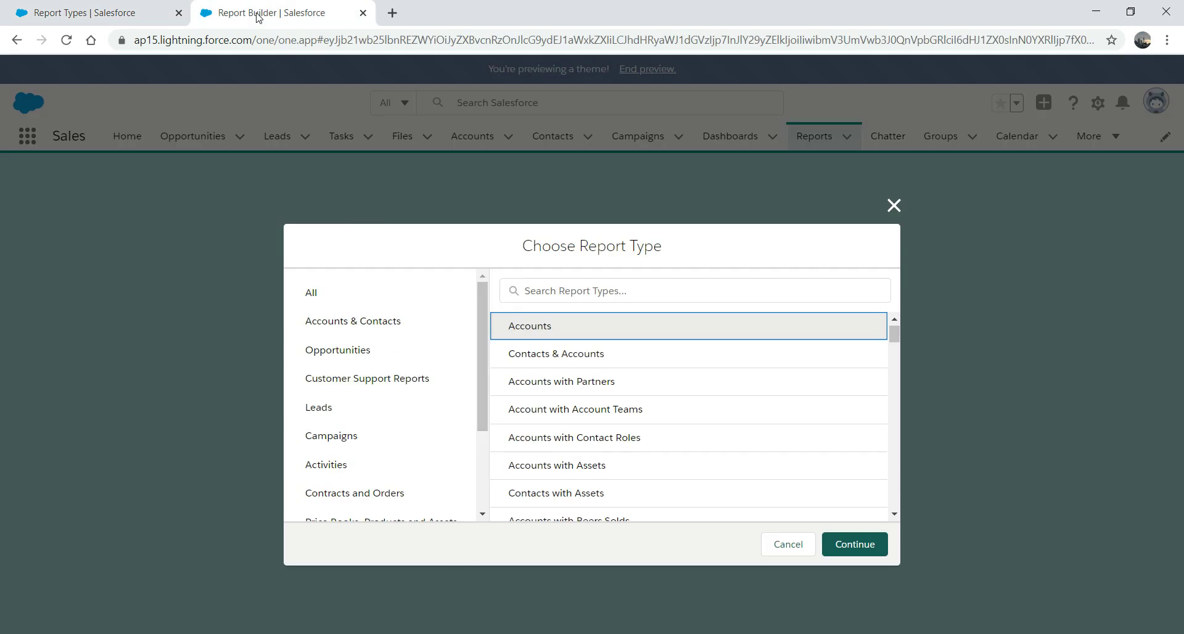
- Search the report types for "report en", choose Report Entity Definition, and continue to the report builder
click(587, 293)
text(re)
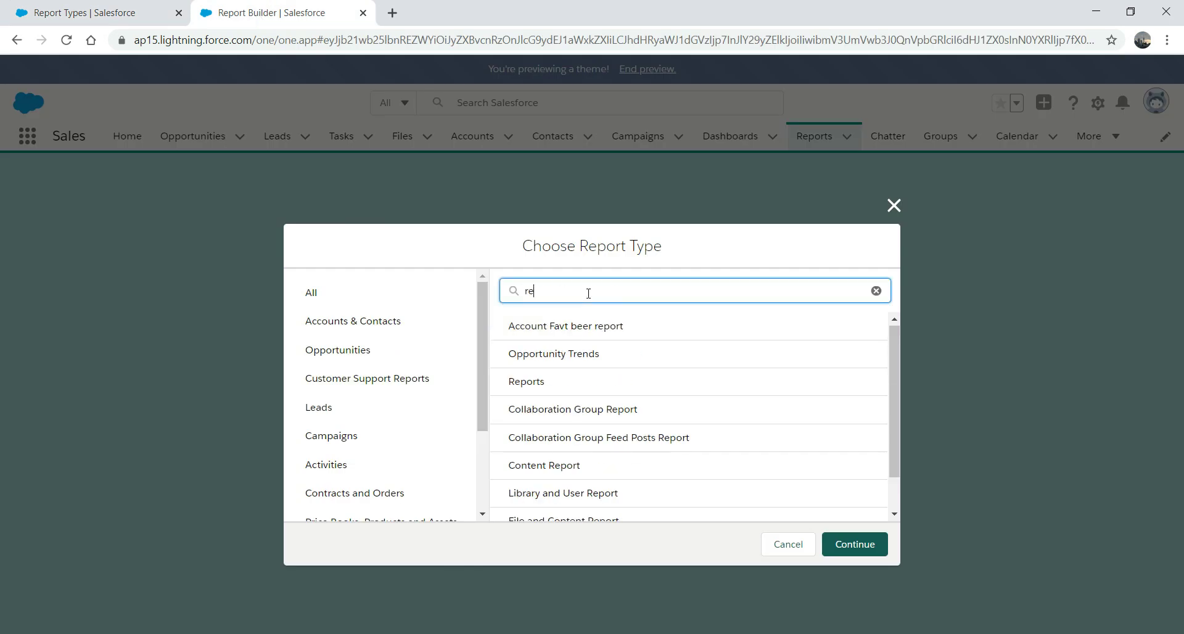
text(port)
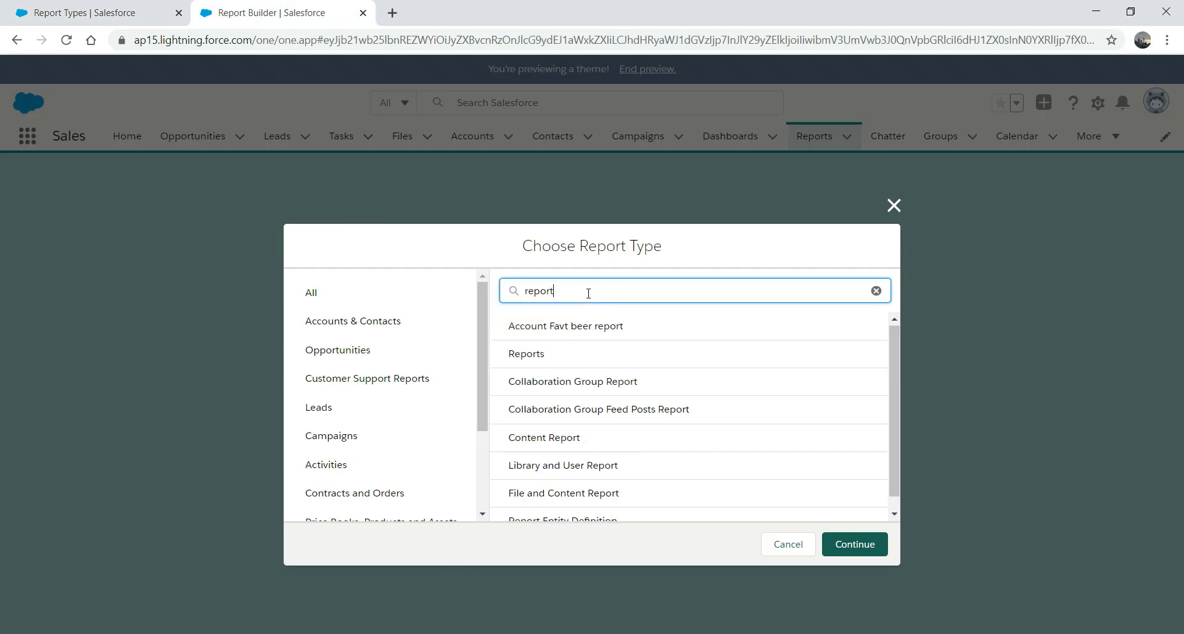
text( en)
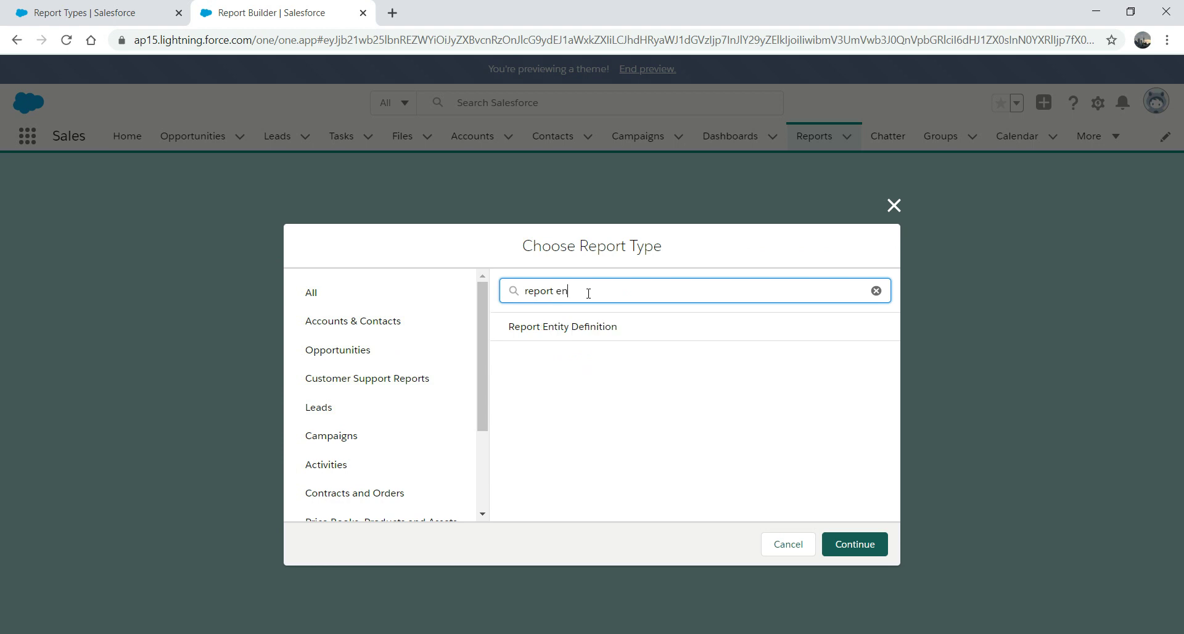
click(556, 339)
click(837, 545)
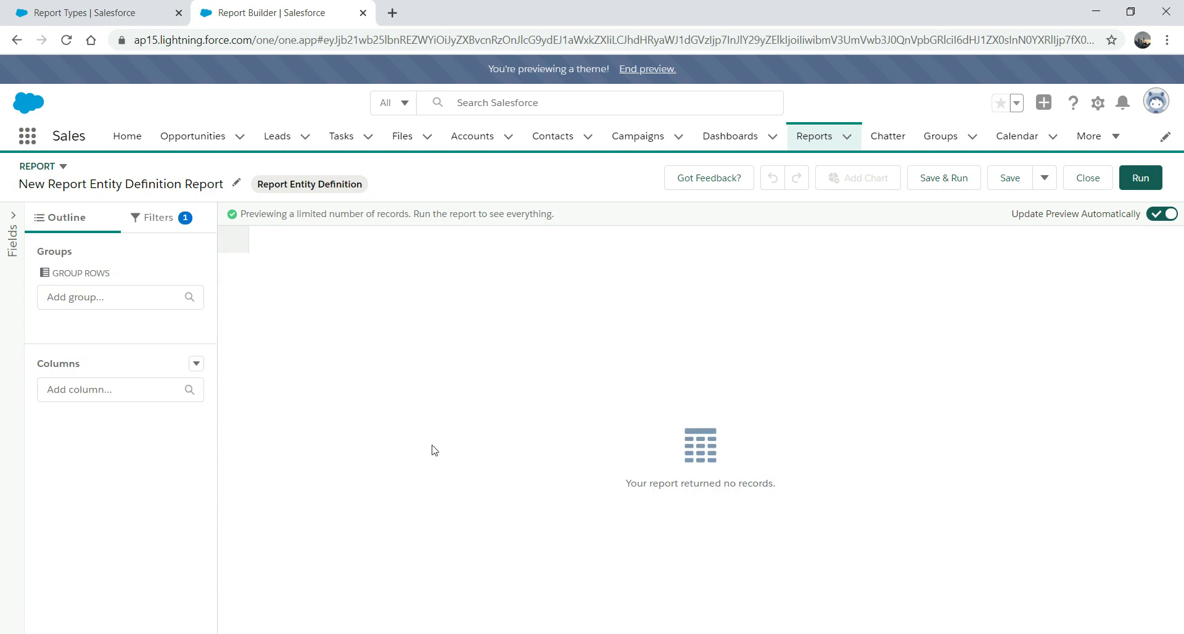
- Find the "label" fields and add Label from both Field Definitions and Entity Definitions as report columns
click(12, 237)
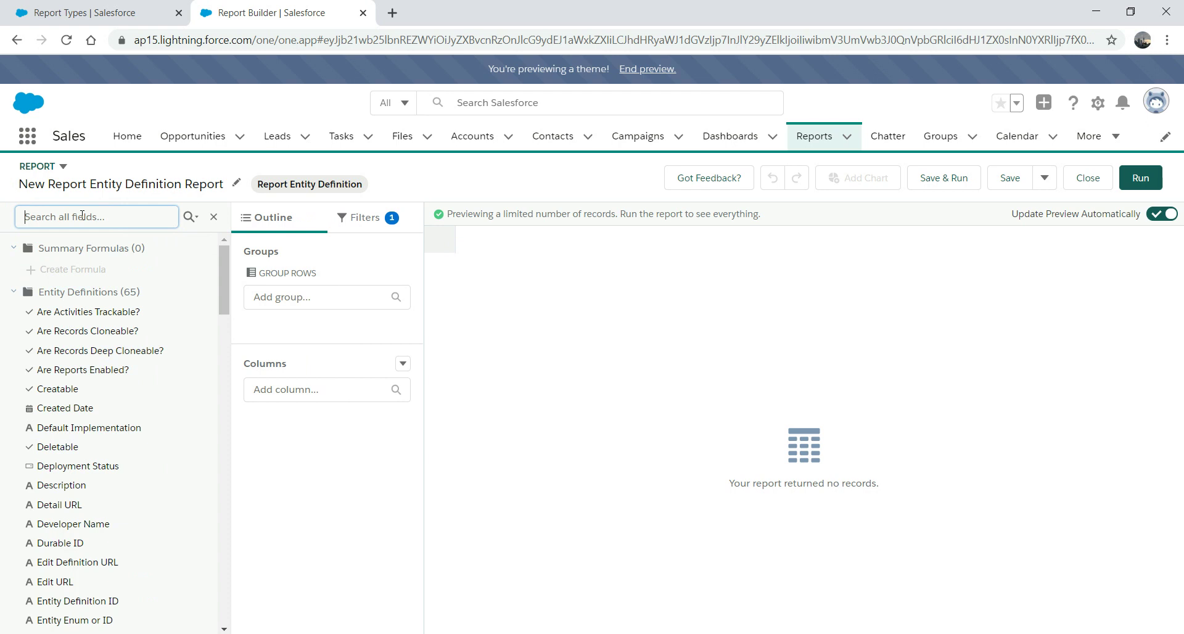
text(label)
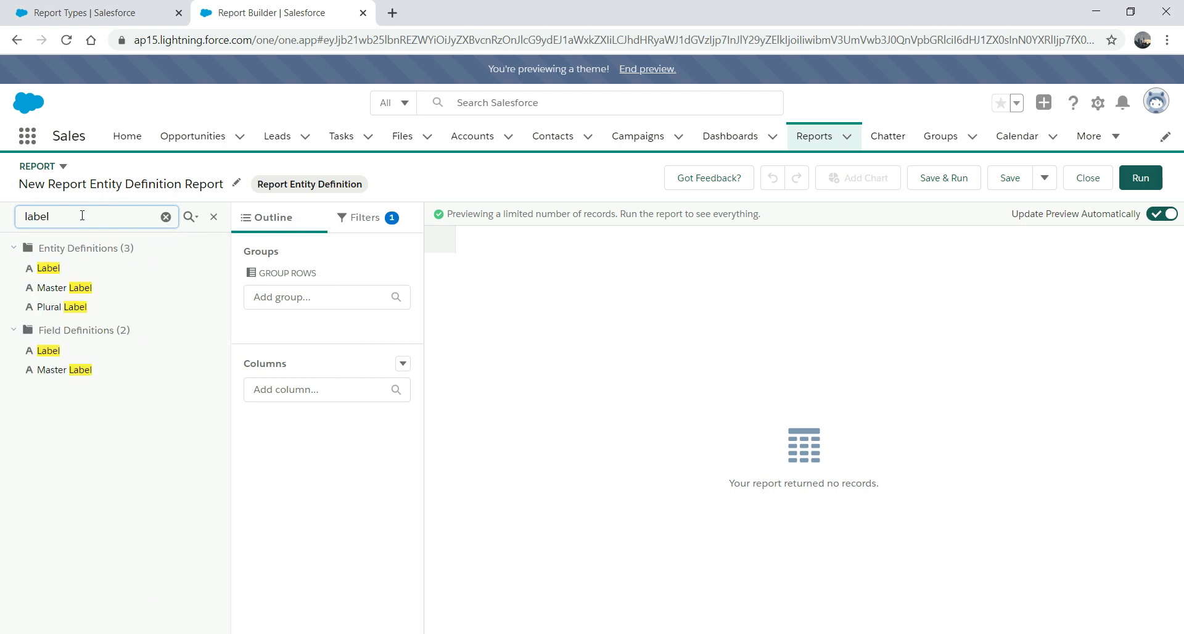
click(51, 351)
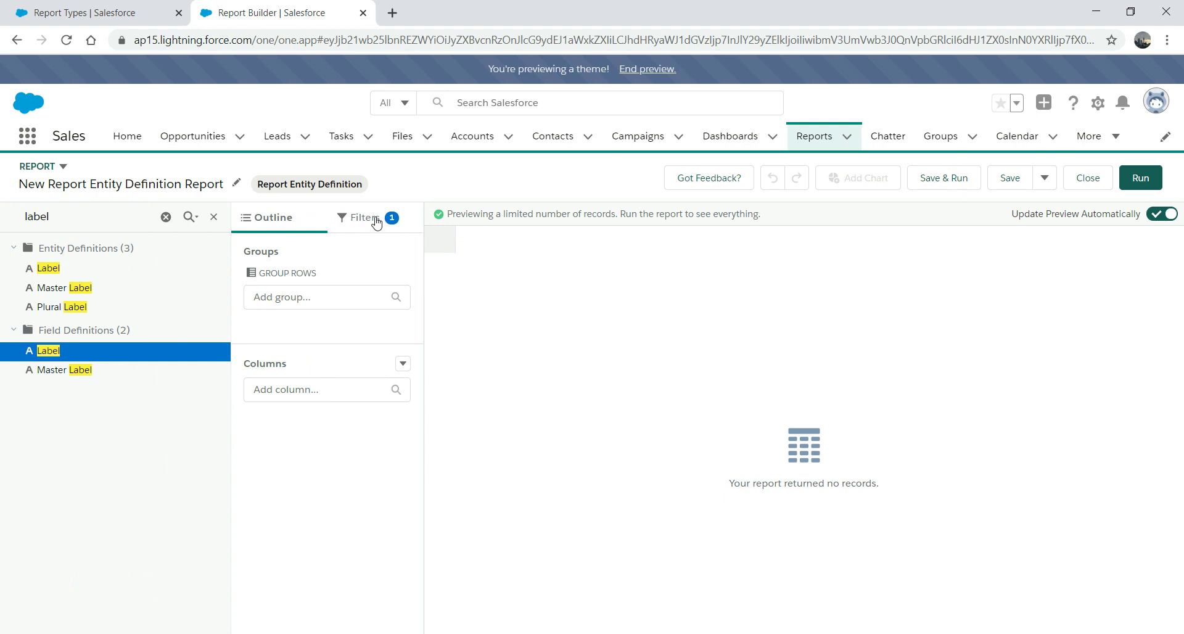
click(52, 356)
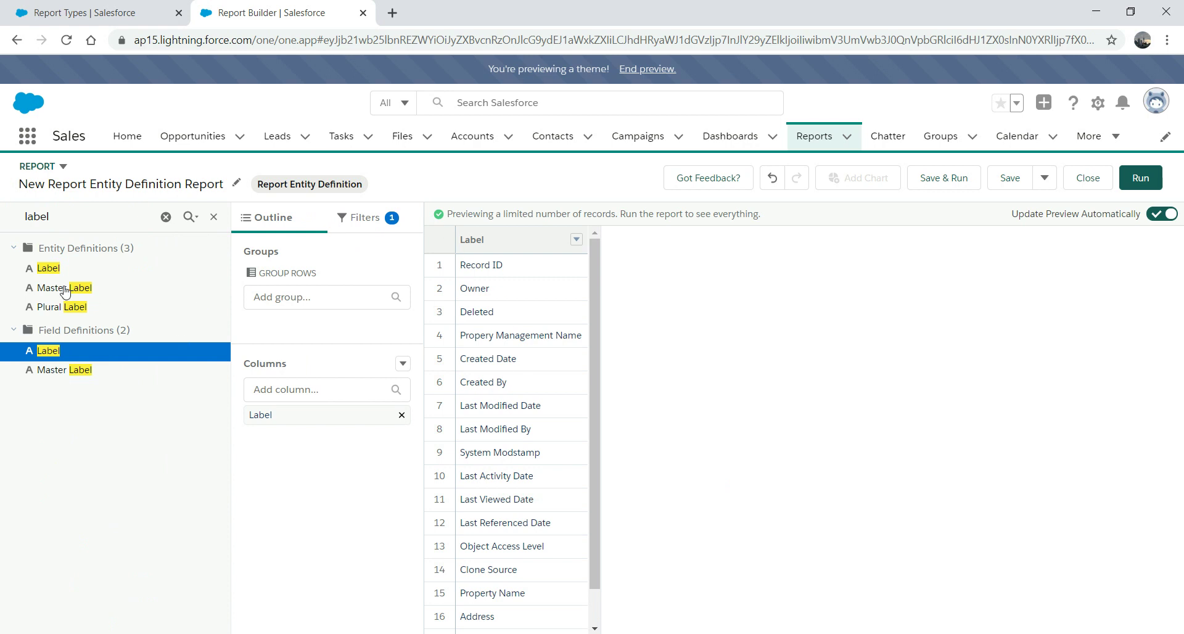
click(48, 270)
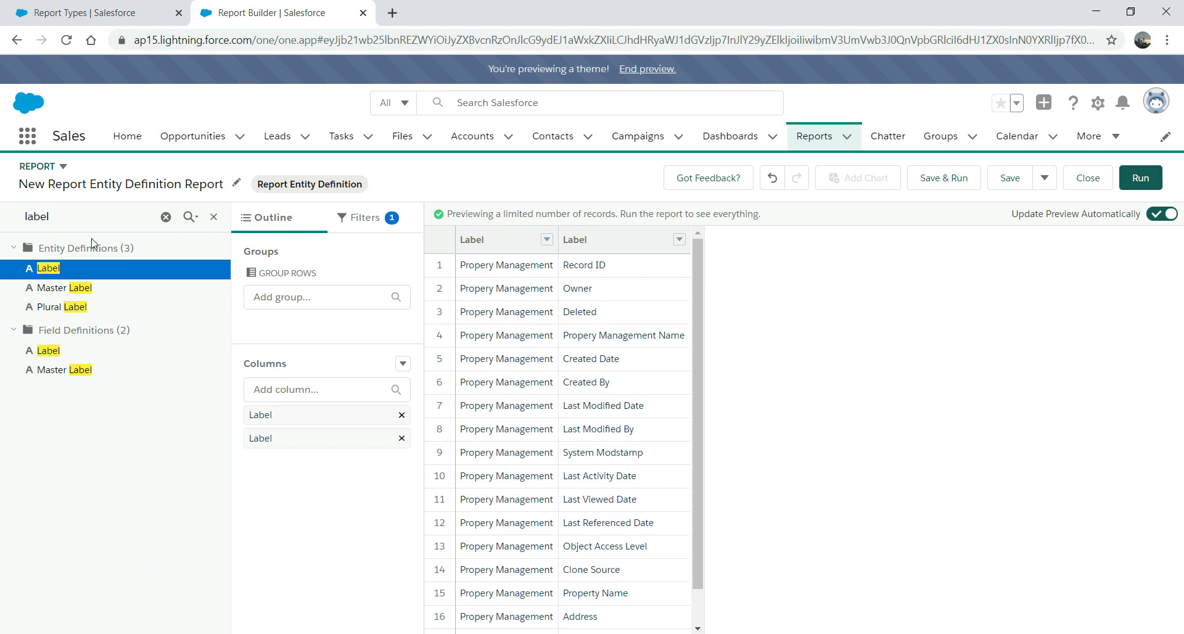
- Find the "data" fields and add Data Type from Field Definitions as a report column
double_click(84, 223)
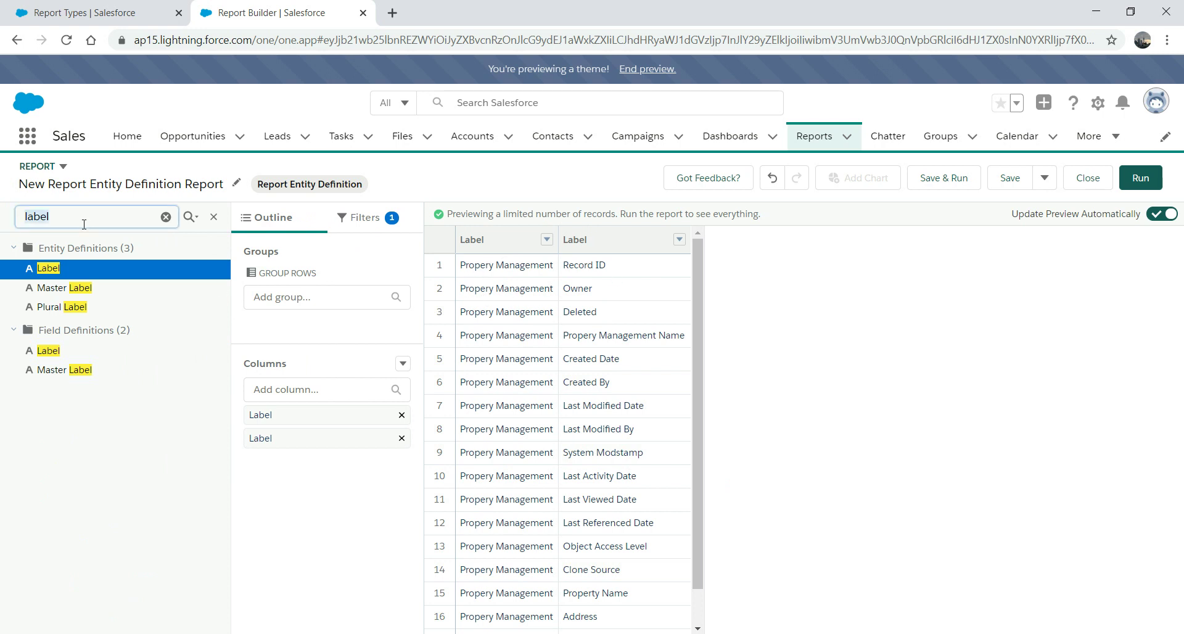
text(daat)
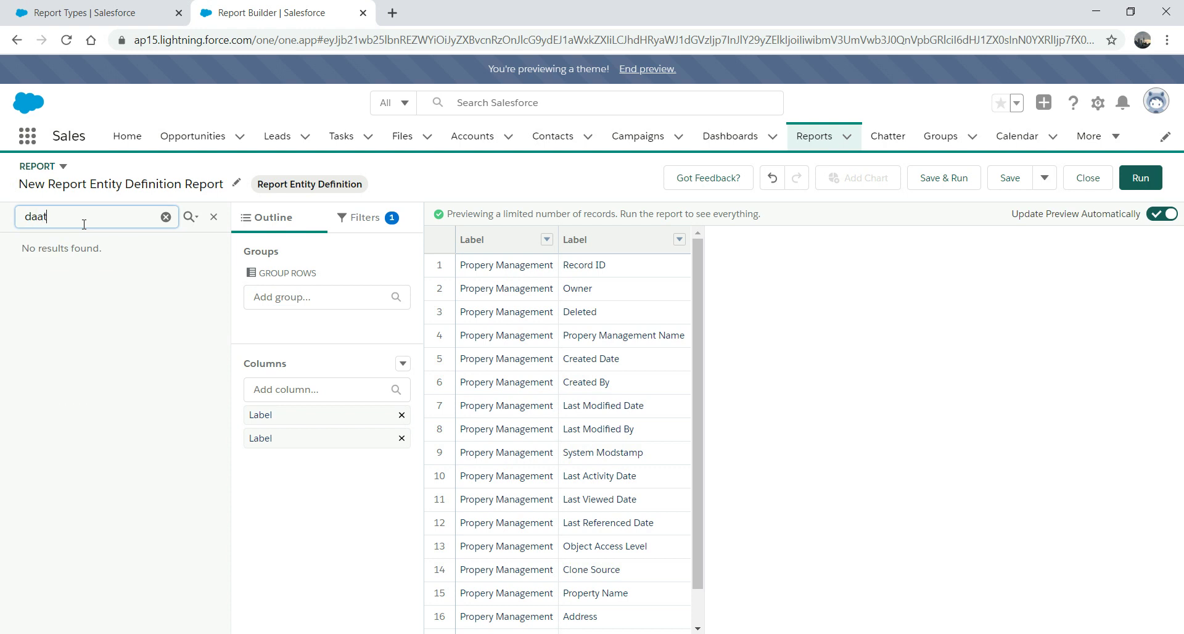
key(BackSpace)
text(ta)
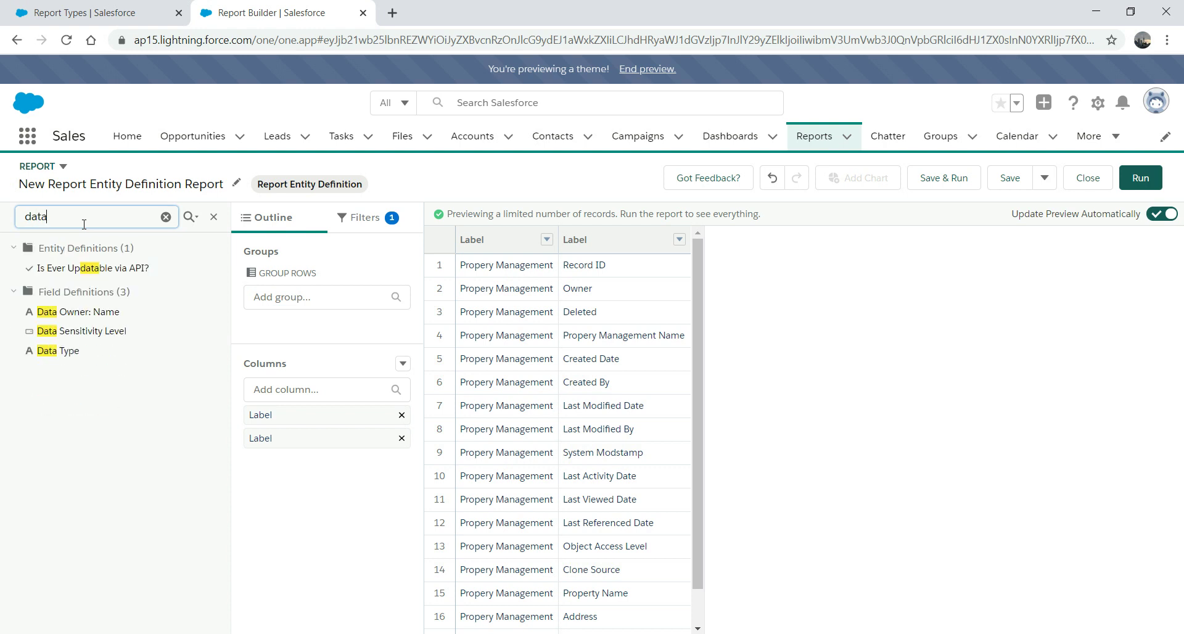
click(57, 356)
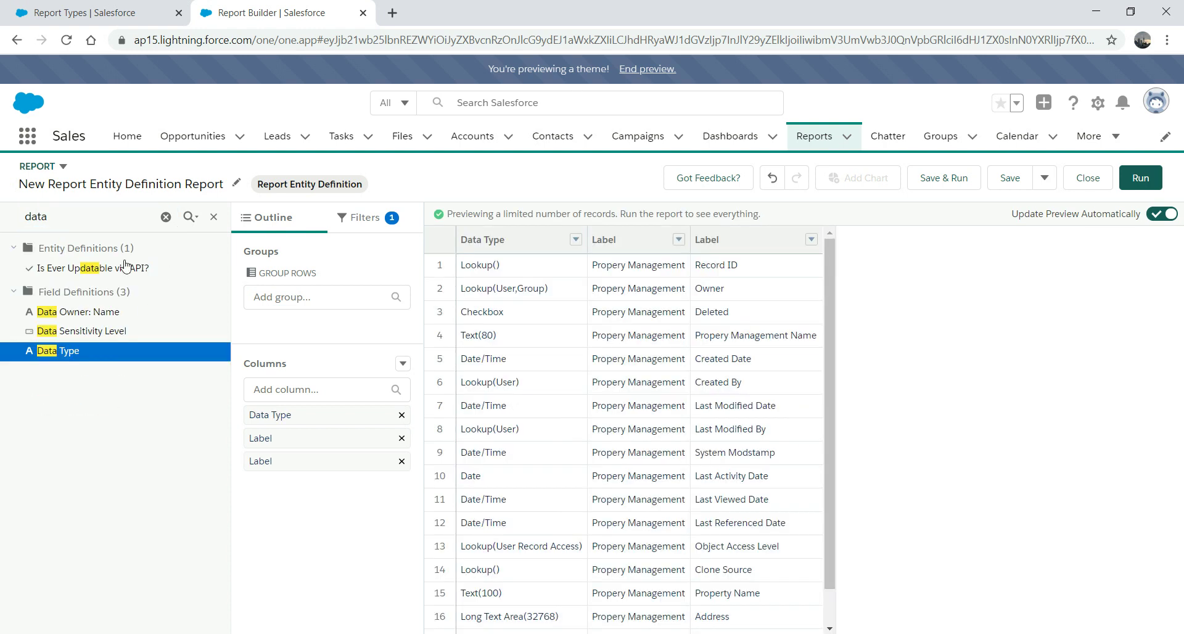
- Find the "length" field and add Length from Field Definitions as a report column
double_click(84, 217)
key(BackSpace)
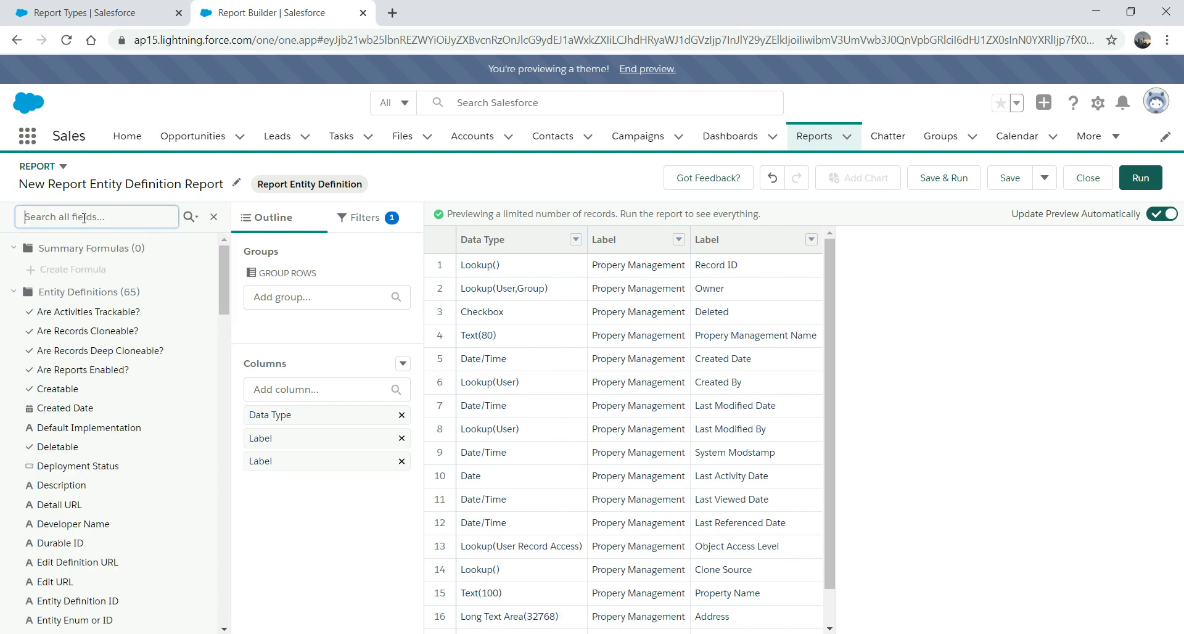
text(length)
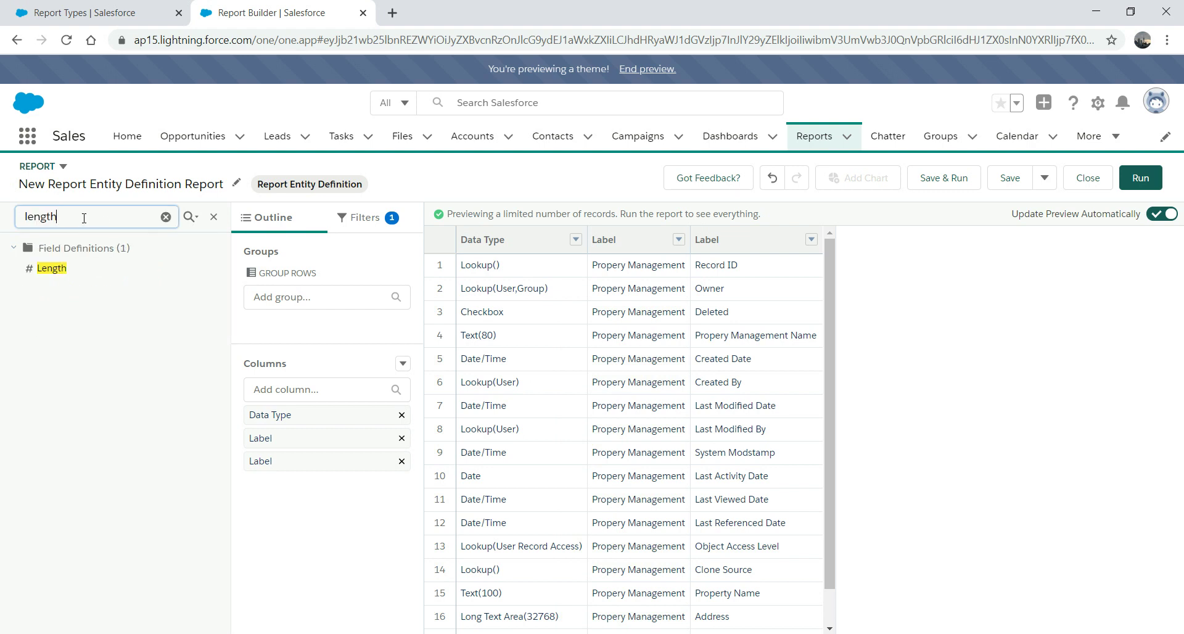
click(62, 272)
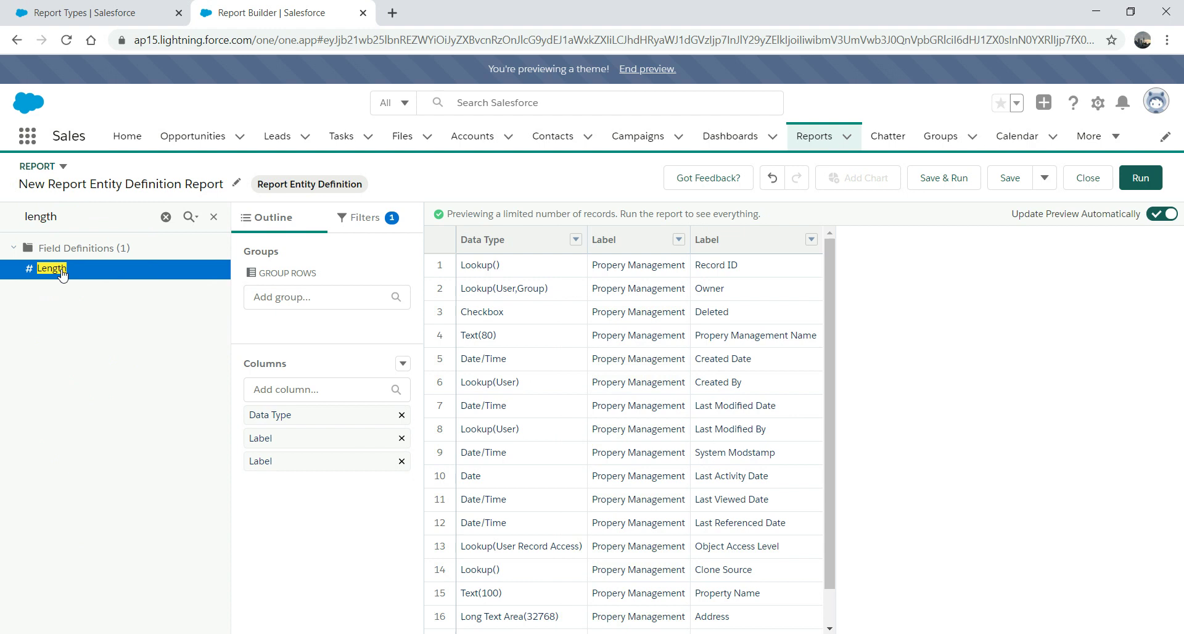
- Find the "is field" fields and add Is Field a nillable? from Field Definitions as a report column
double_click(84, 217)
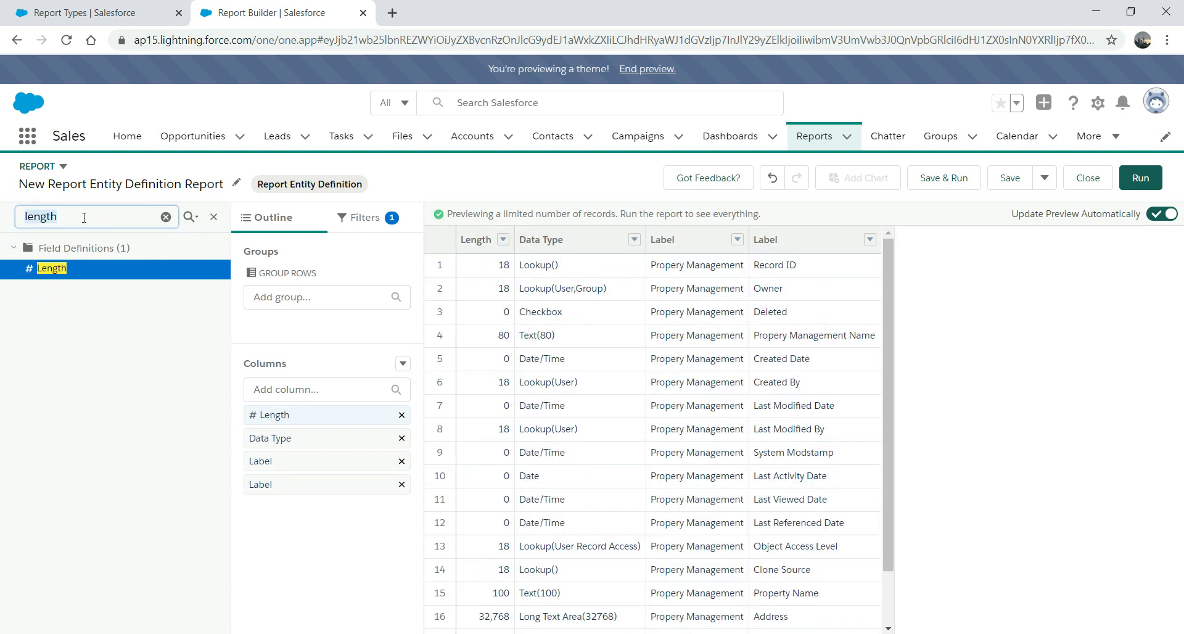
key(BackSpace)
text(is)
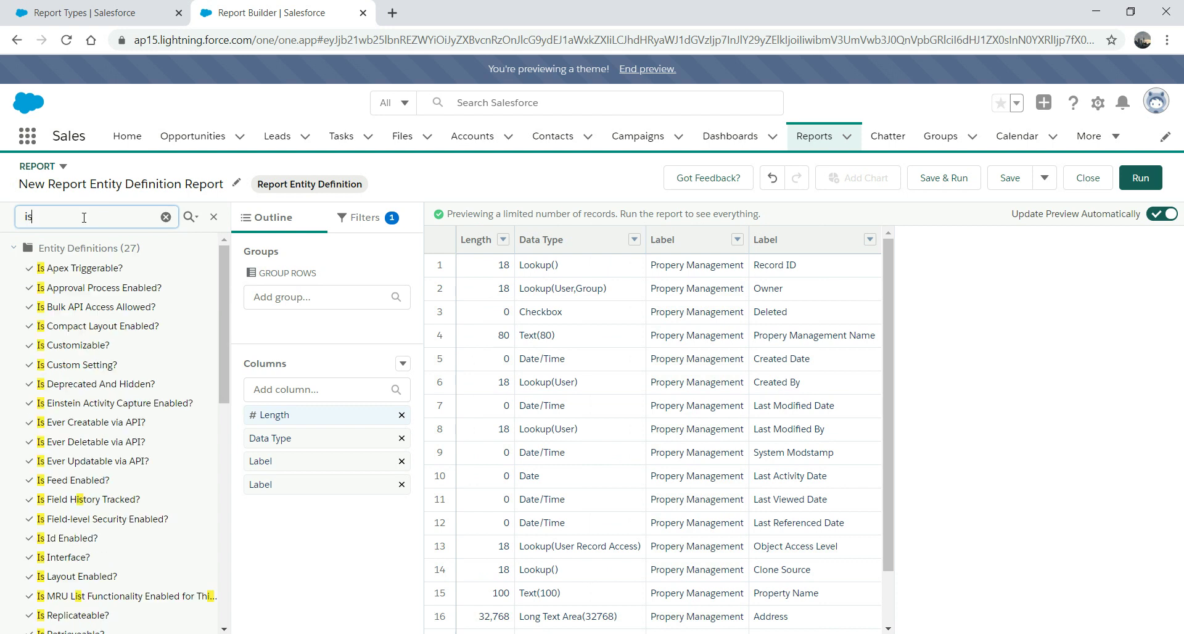
text( t)
key(BackSpace)
key(BackSpace)
text(fie)
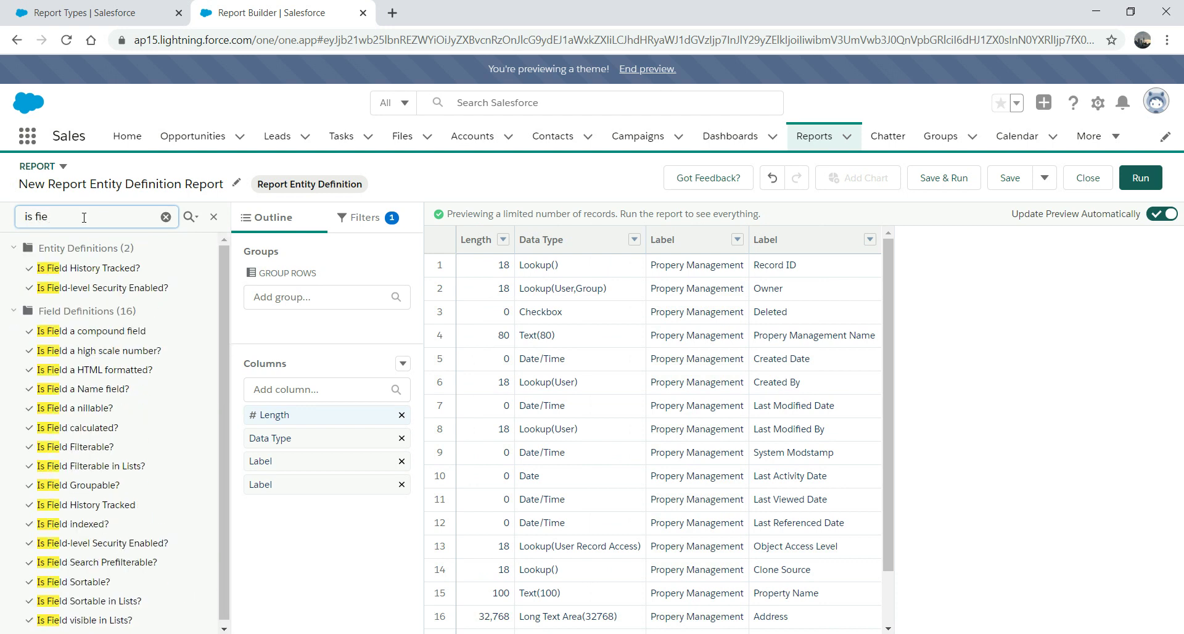
text(ld)
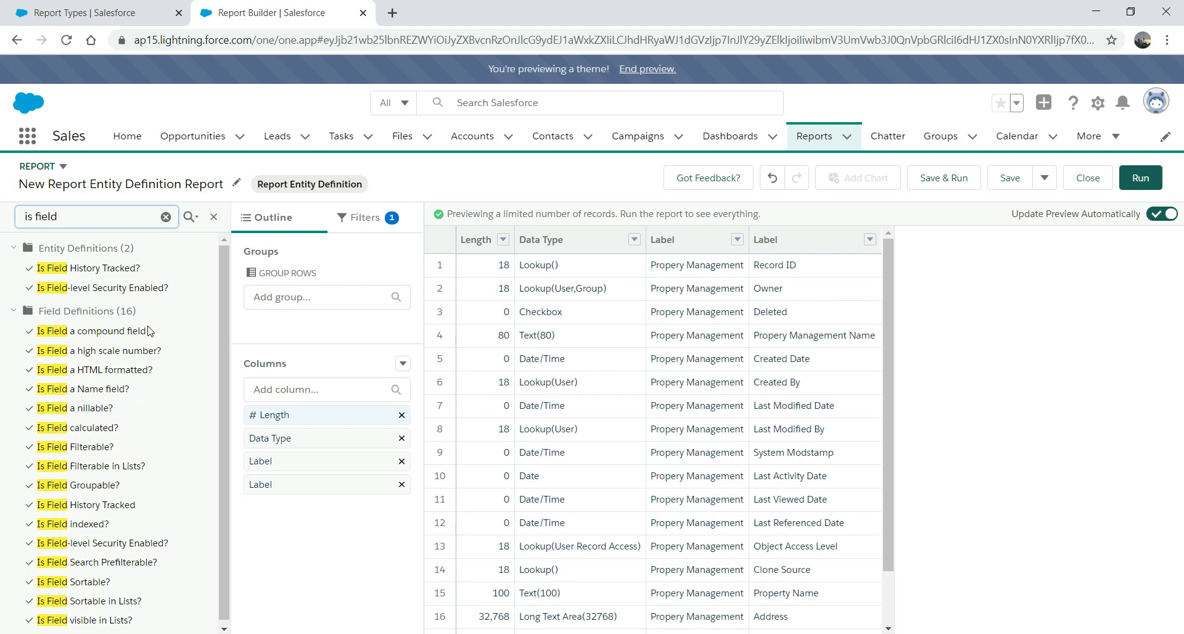
click(97, 409)
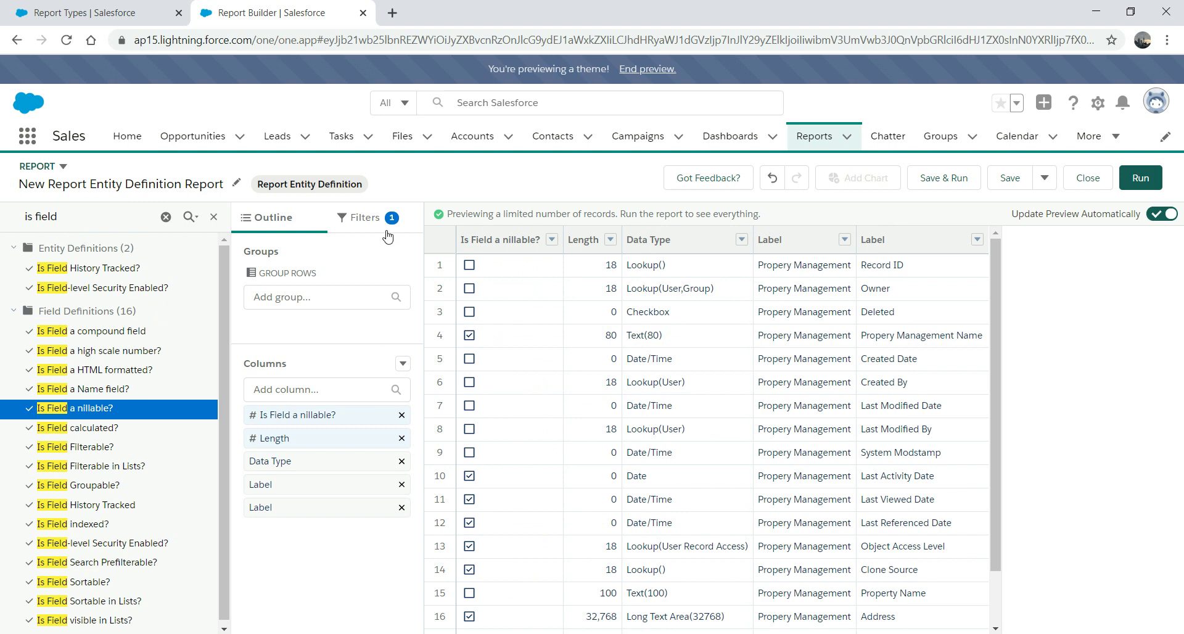
- Set the Created Date filter's range to All Time and apply it
click(369, 219)
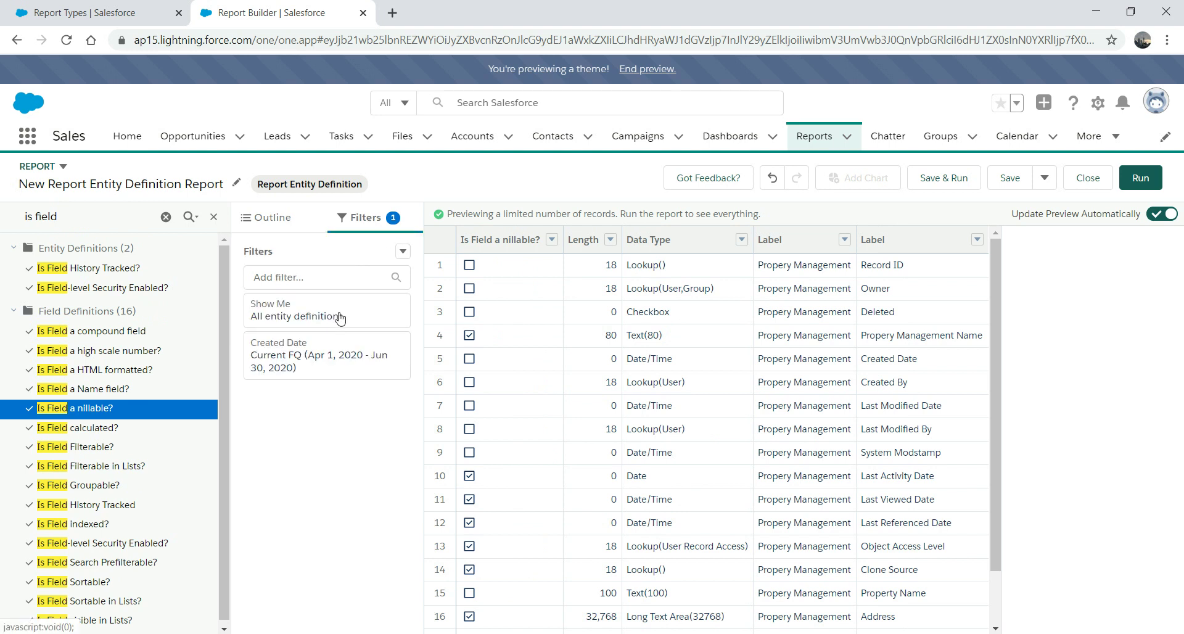
click(327, 357)
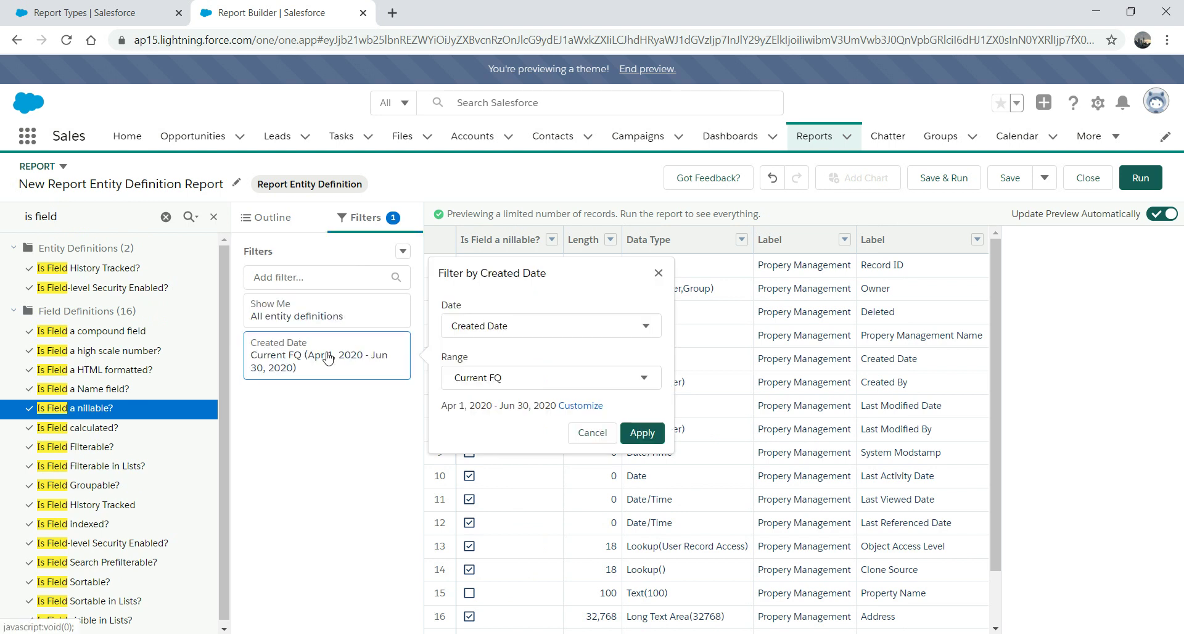
click(644, 381)
click(503, 408)
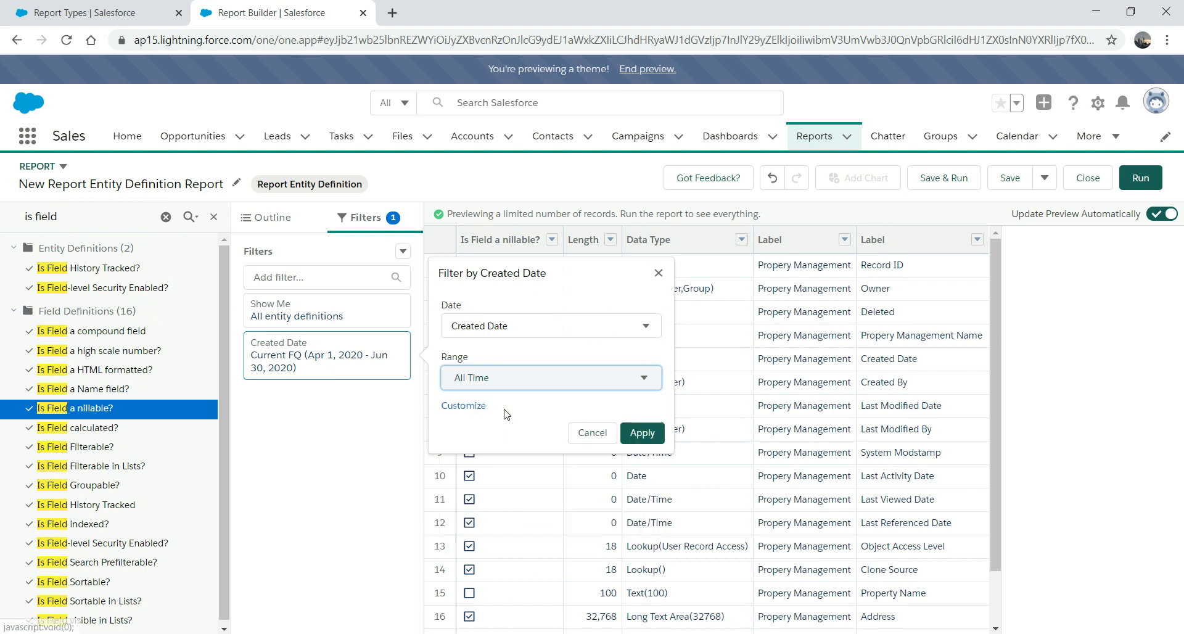
click(637, 433)
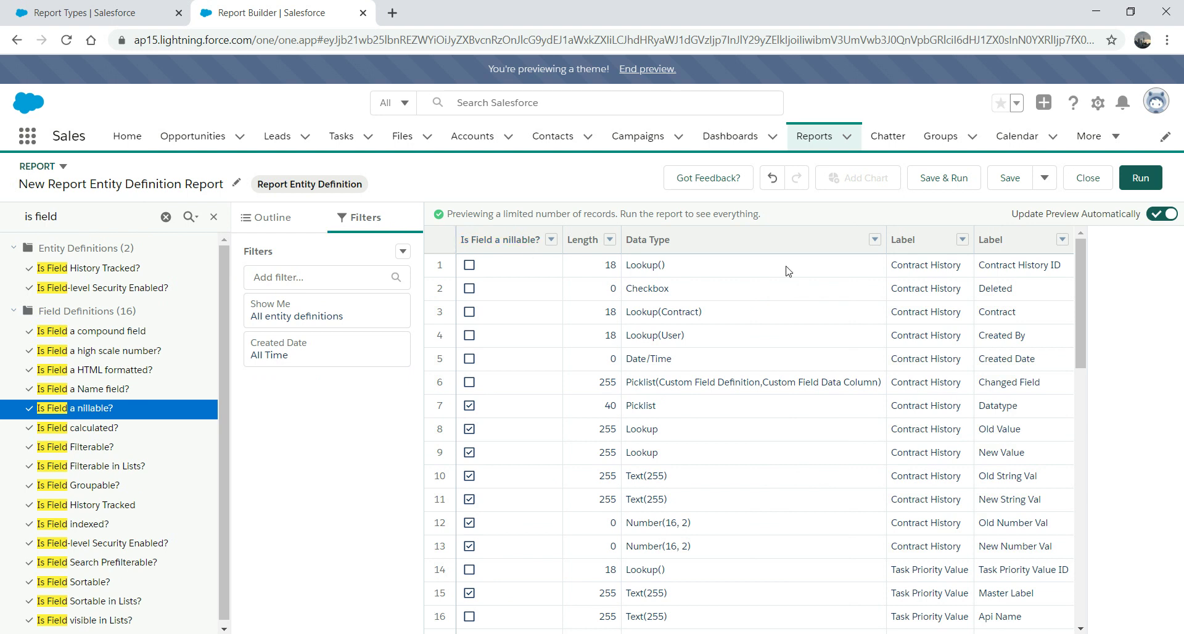
- Group the report rows by the Label column that holds the object names
click(960, 242)
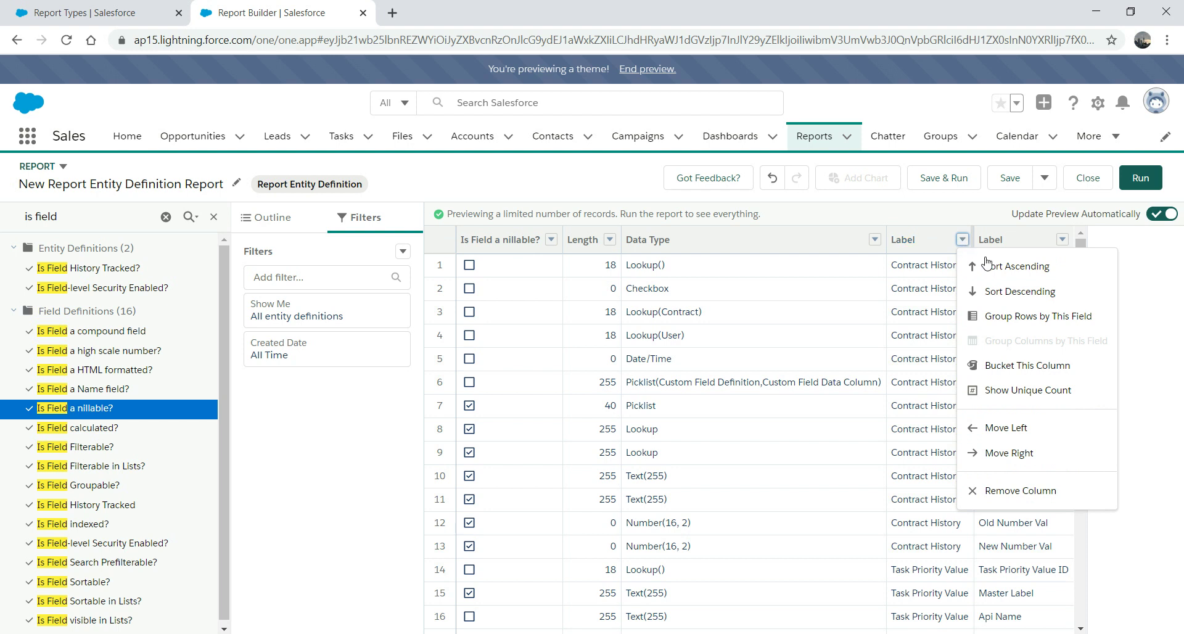
click(1010, 319)
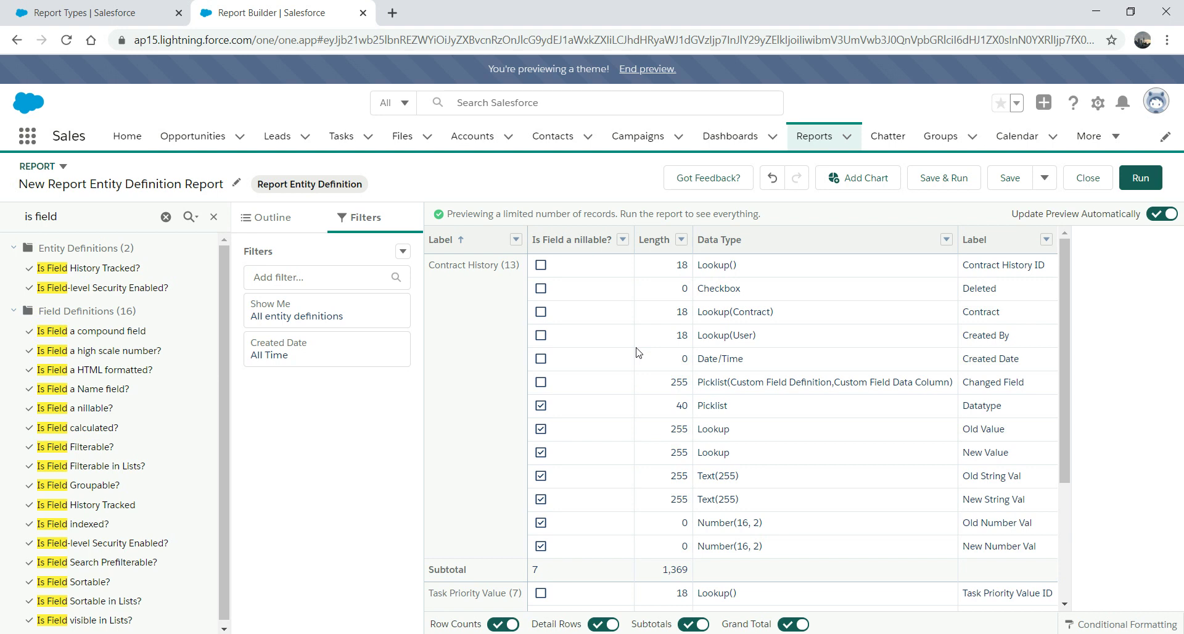
click(402, 252)
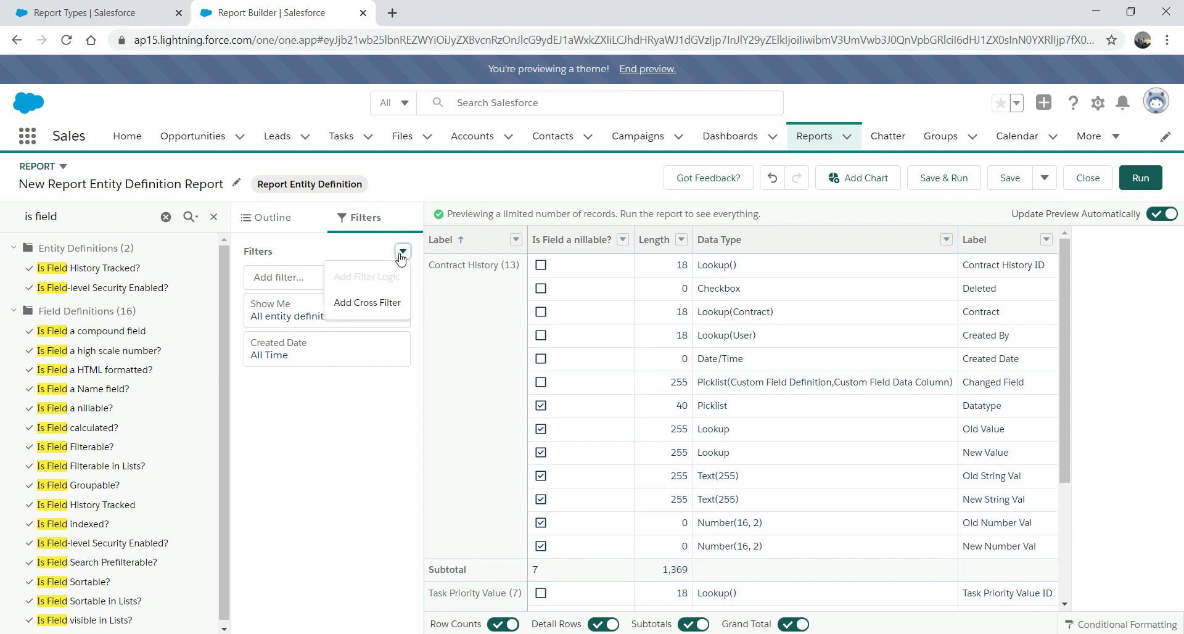
click(368, 426)
click(309, 277)
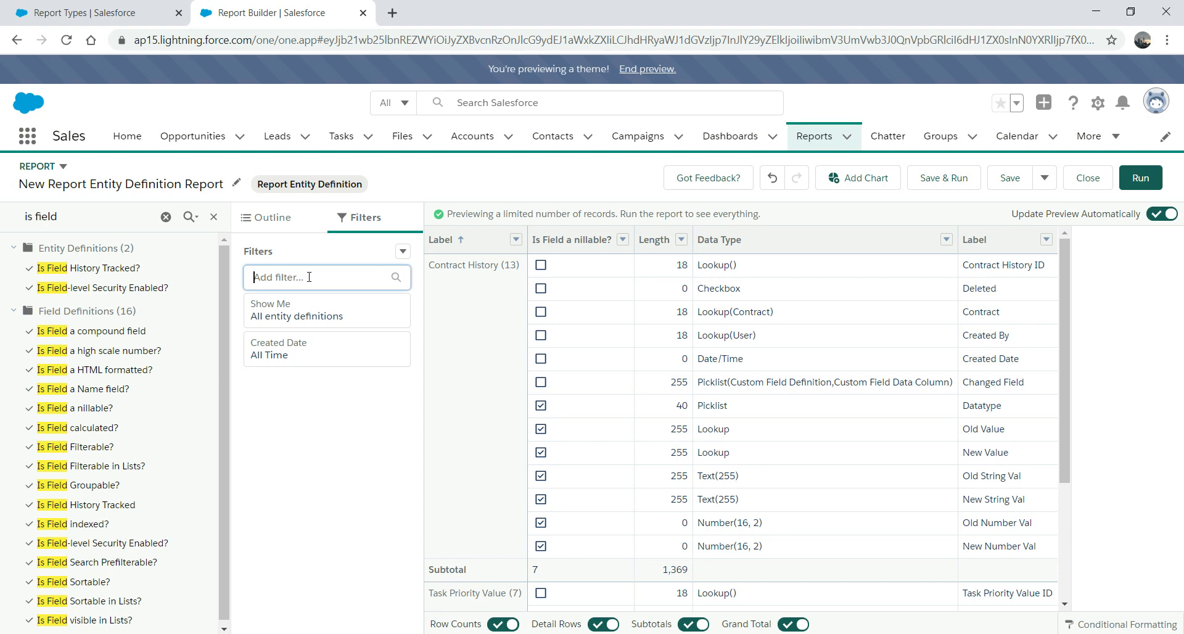
click(351, 570)
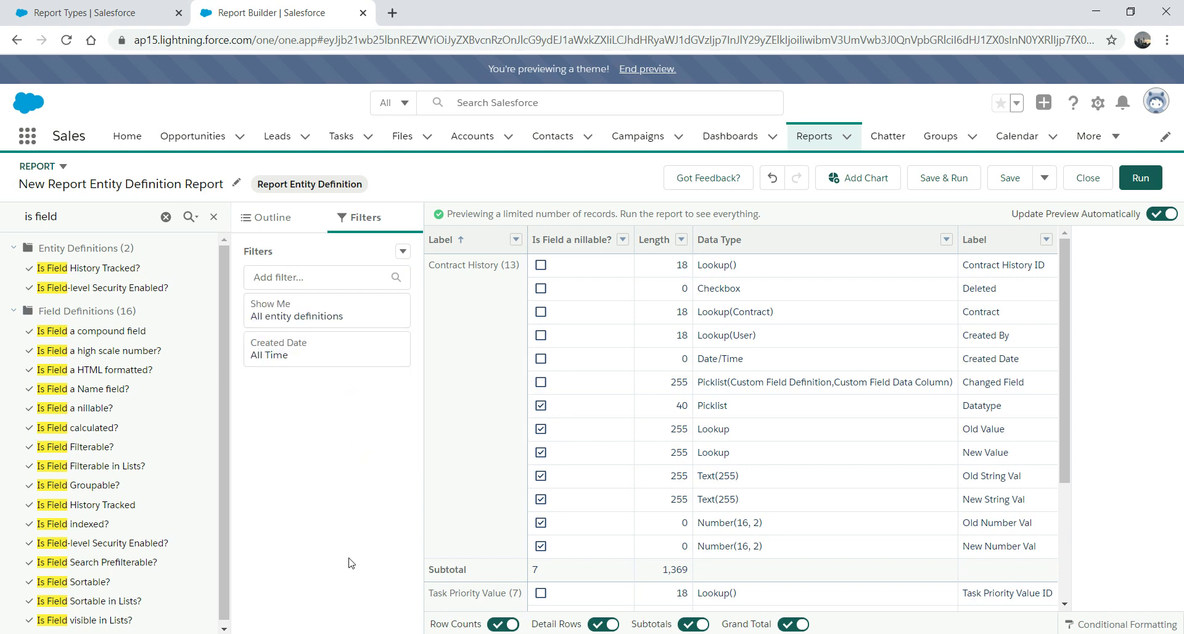
- Move the field Label column in front of the Is Field a nillable? column
click(276, 222)
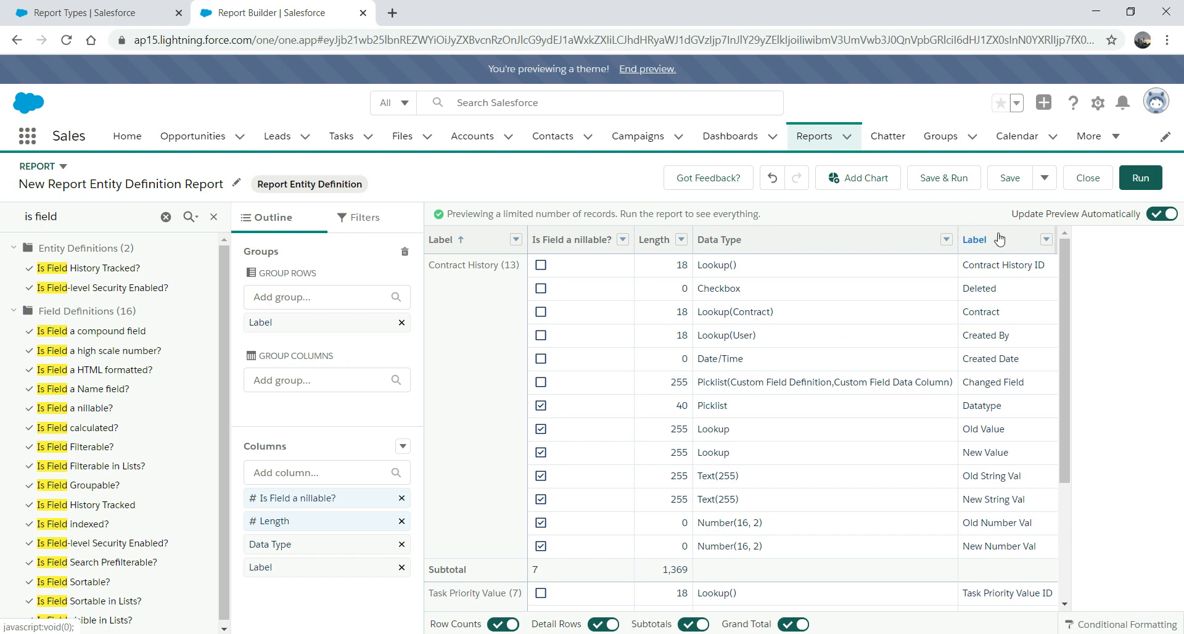
drag(999, 239, 572, 242)
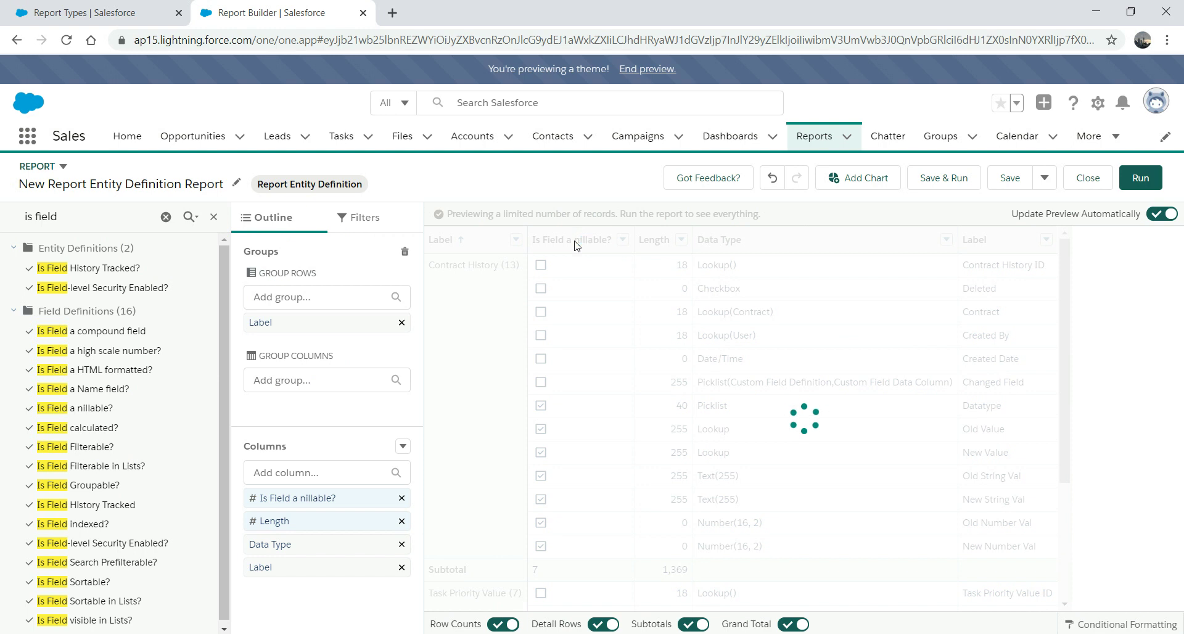
- Find the "lab" fields for a new filter and add Master Label from Entity Definitions
click(357, 221)
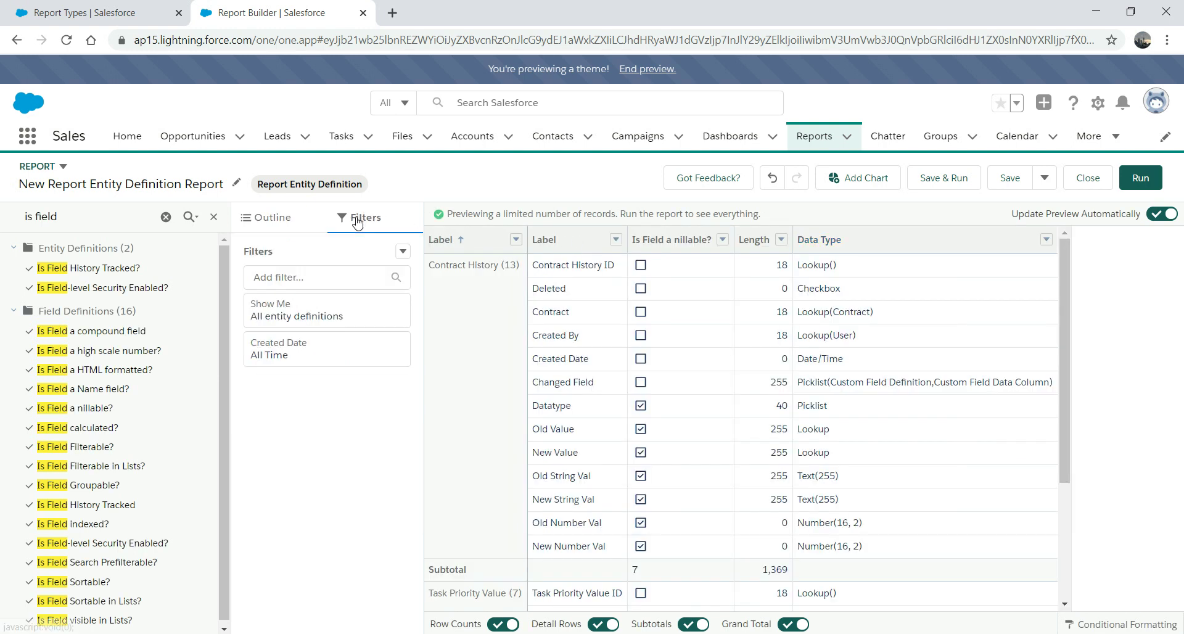
click(347, 275)
text(lab)
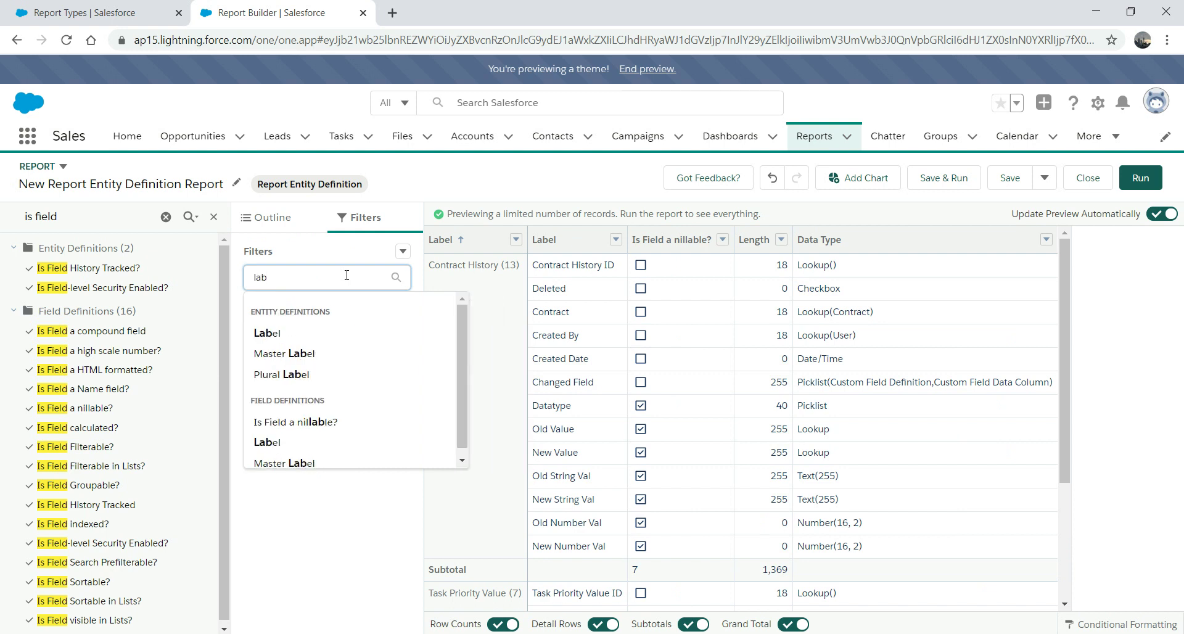
click(286, 353)
click(560, 405)
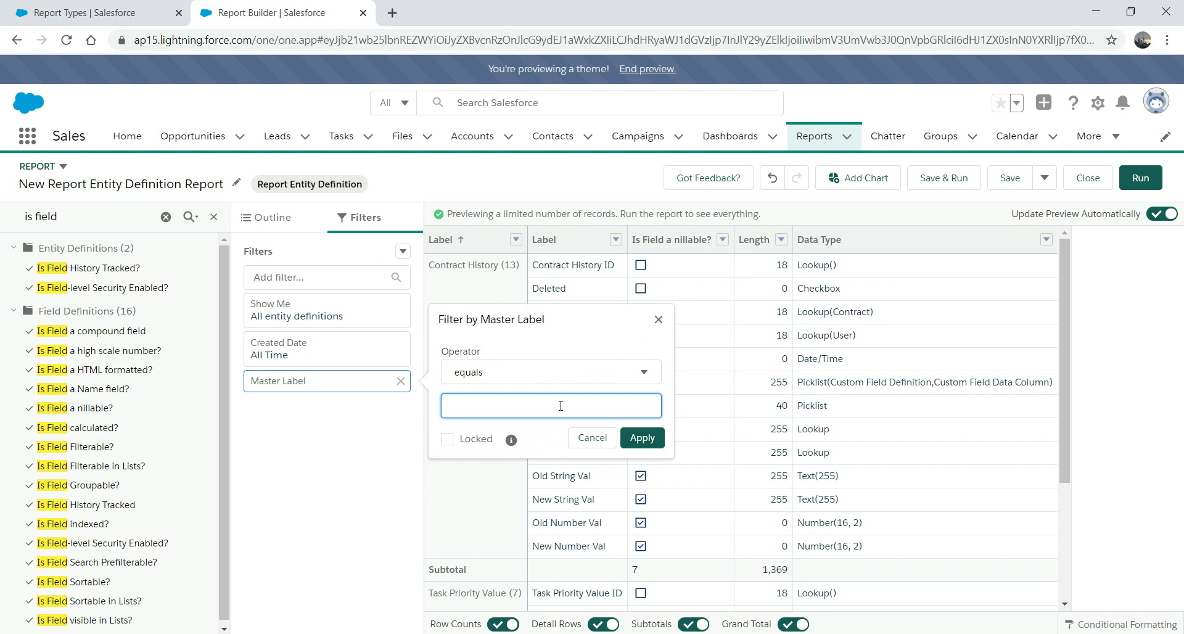
- Switch to the Setup browser tab, open Object Manager, and copy the object label Propery Management from the list
click(104, 12)
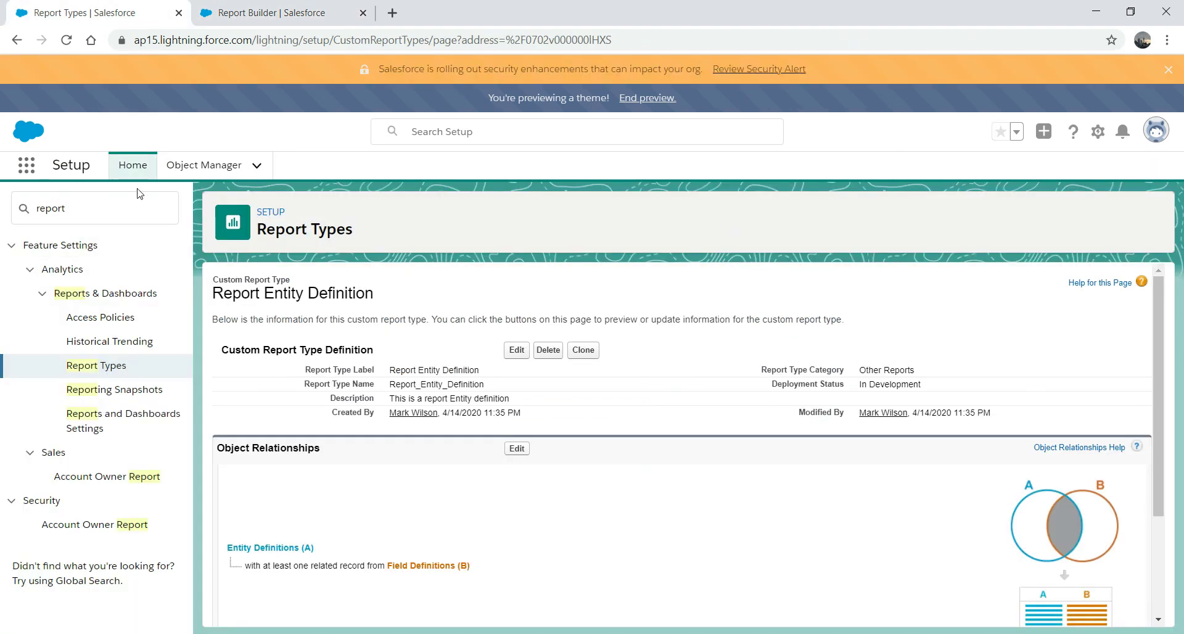
click(212, 161)
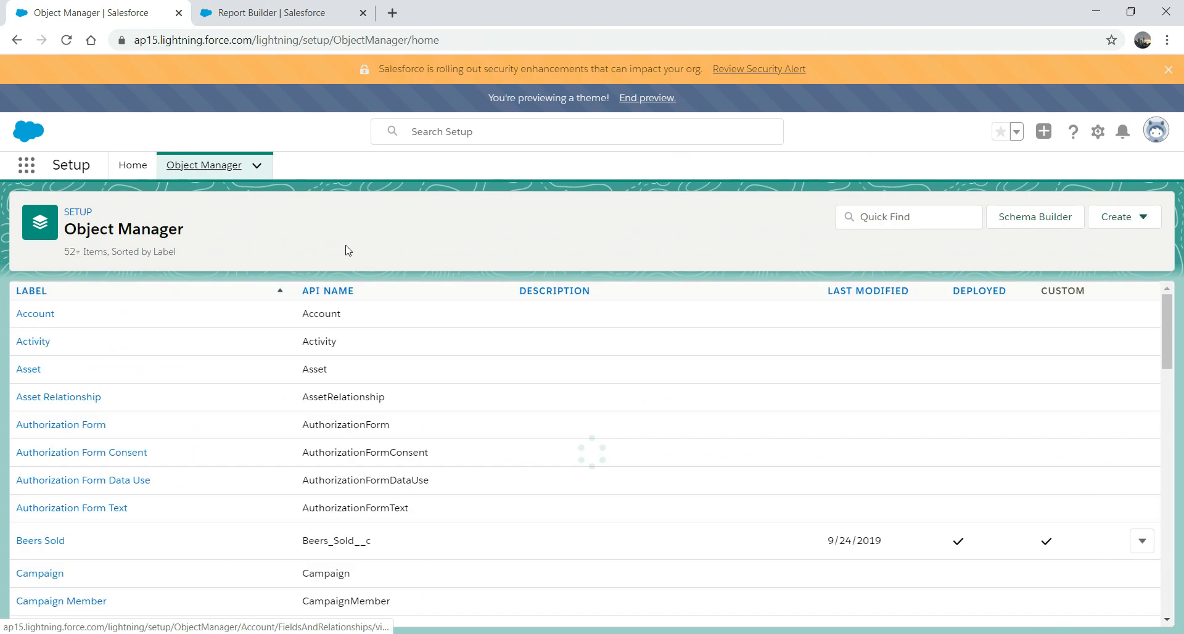
drag(1164, 336, 1136, 568)
drag(123, 487, 12, 491)
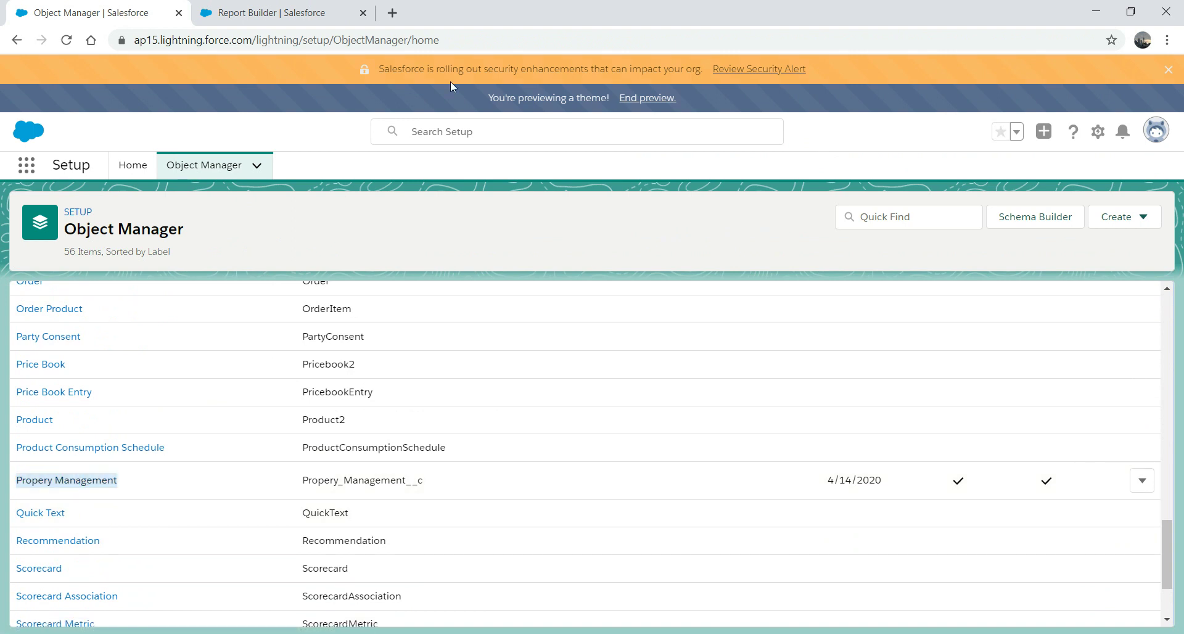
- Return to the report builder tab and apply the Master Label filter as equals Propery Management
click(269, 7)
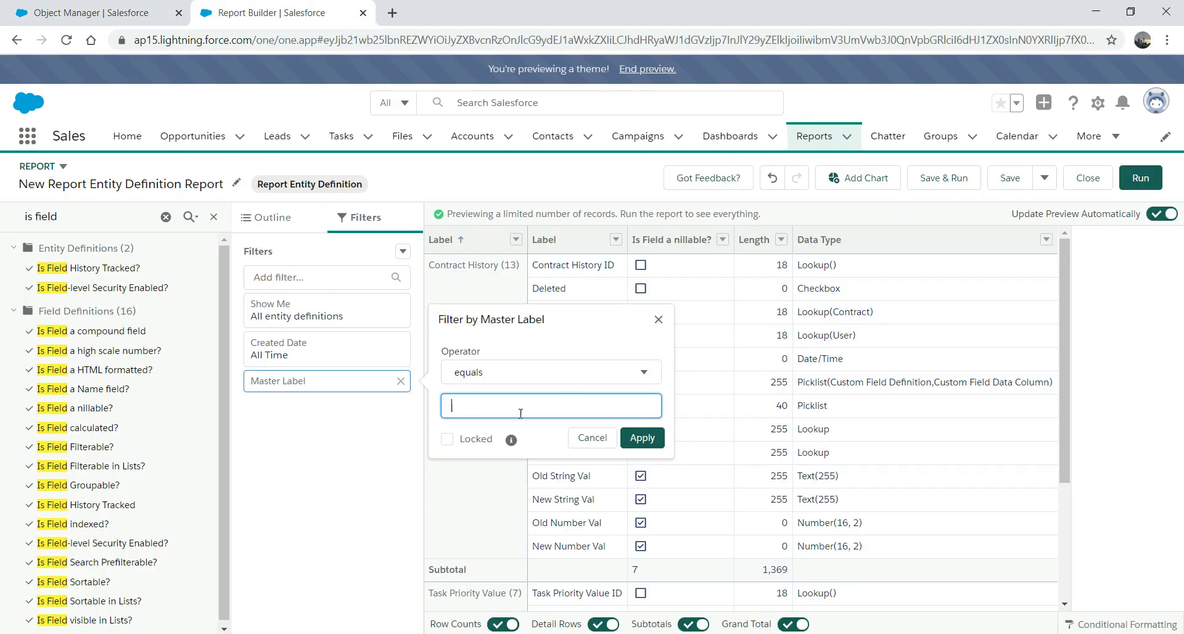
click(645, 375)
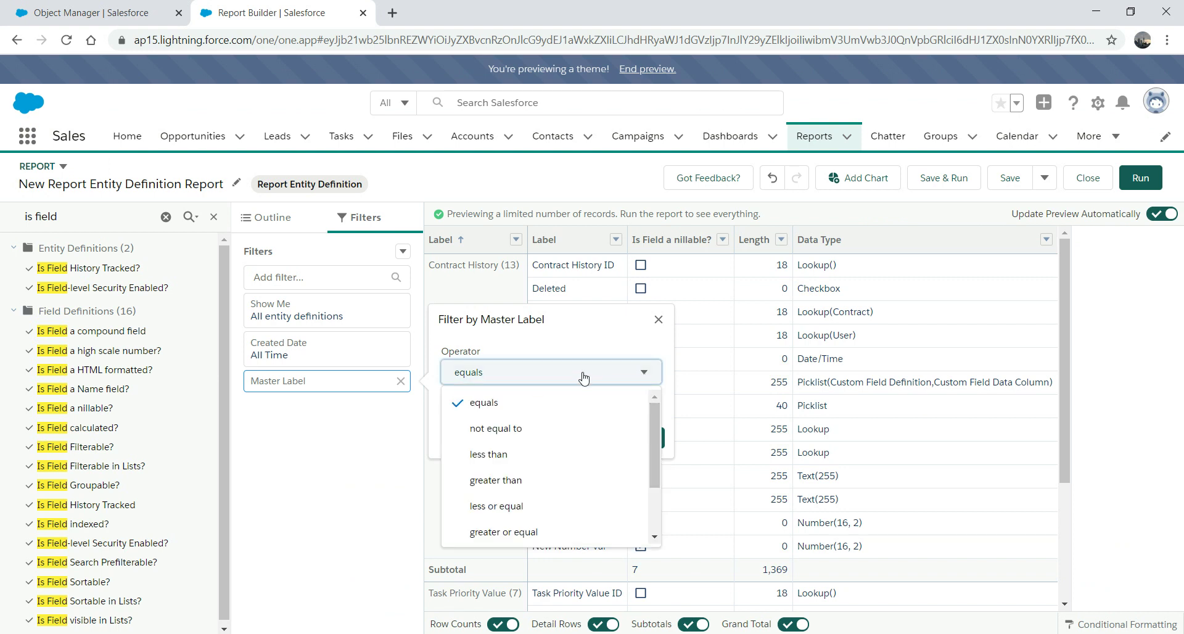
click(610, 341)
click(524, 405)
text(Property Management)
click(641, 438)
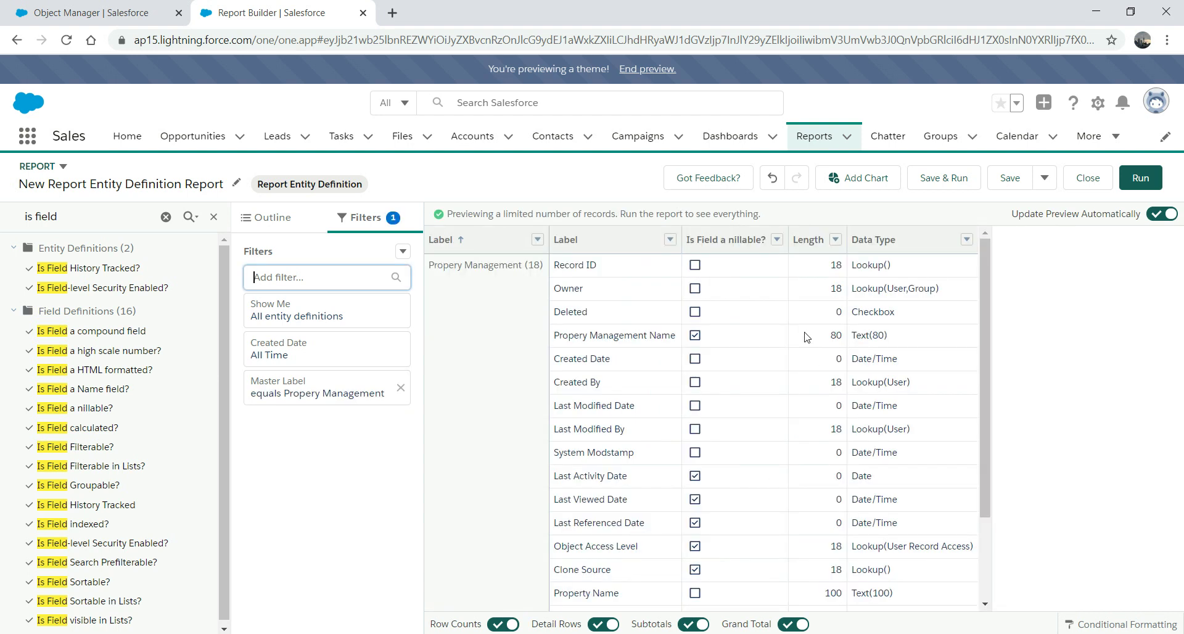
- Move the Data Type column directly after the field Label column and add Is Field indexed? as a report column
drag(882, 245, 725, 251)
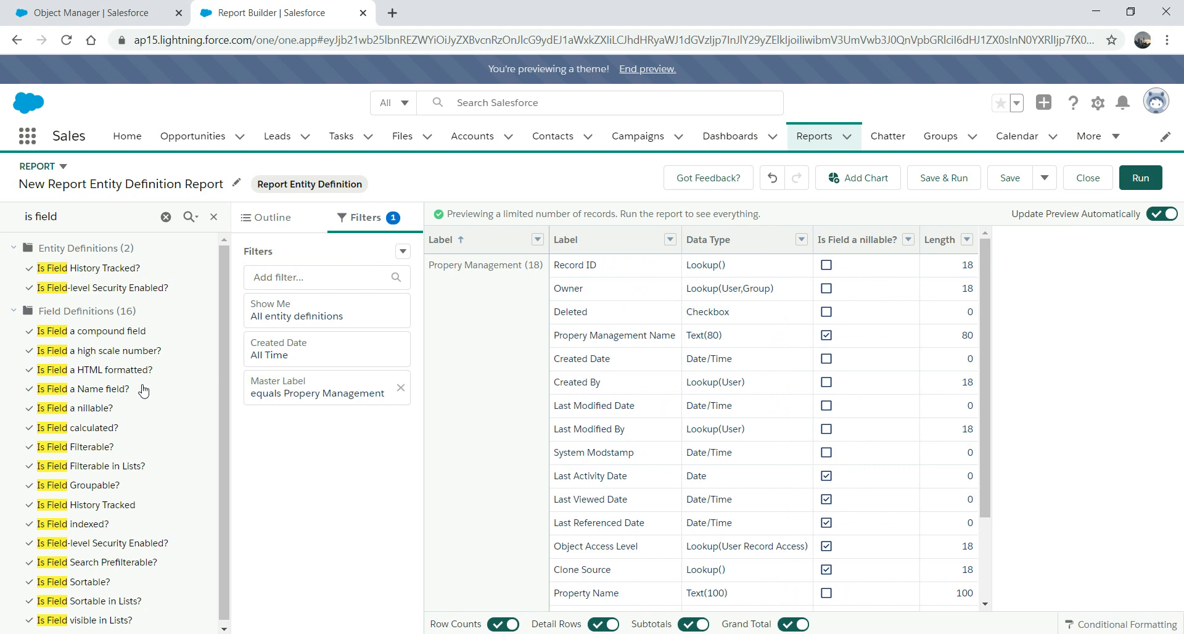
click(80, 526)
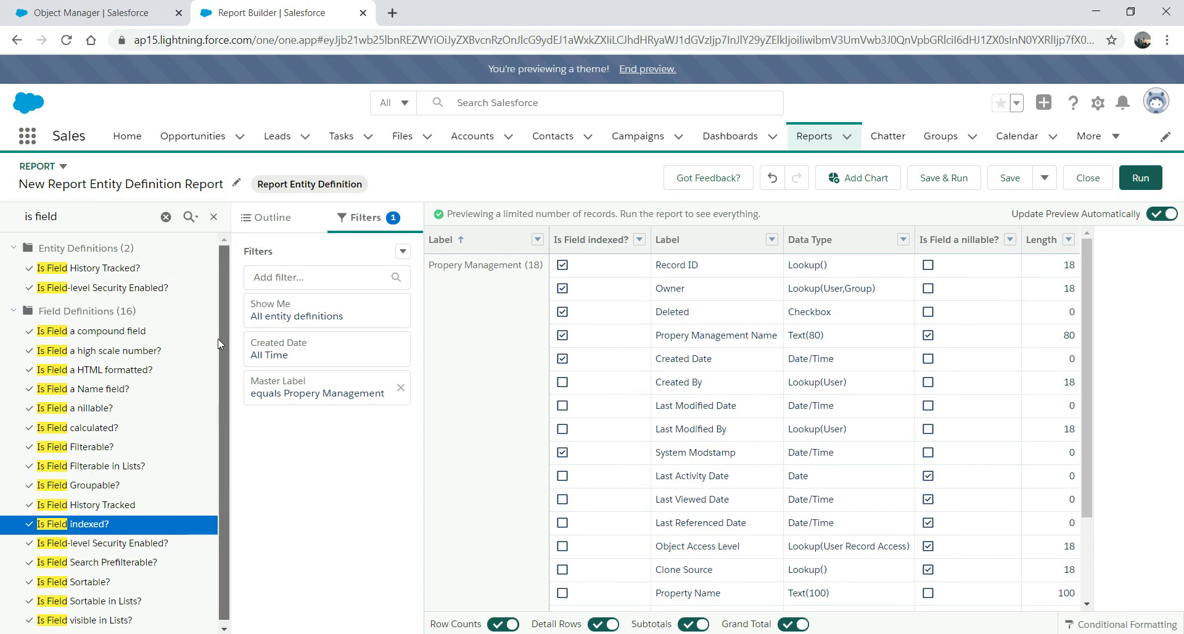
- Clear the field search and look through the full list of Entity Definitions and Field Definitions fields
click(84, 217)
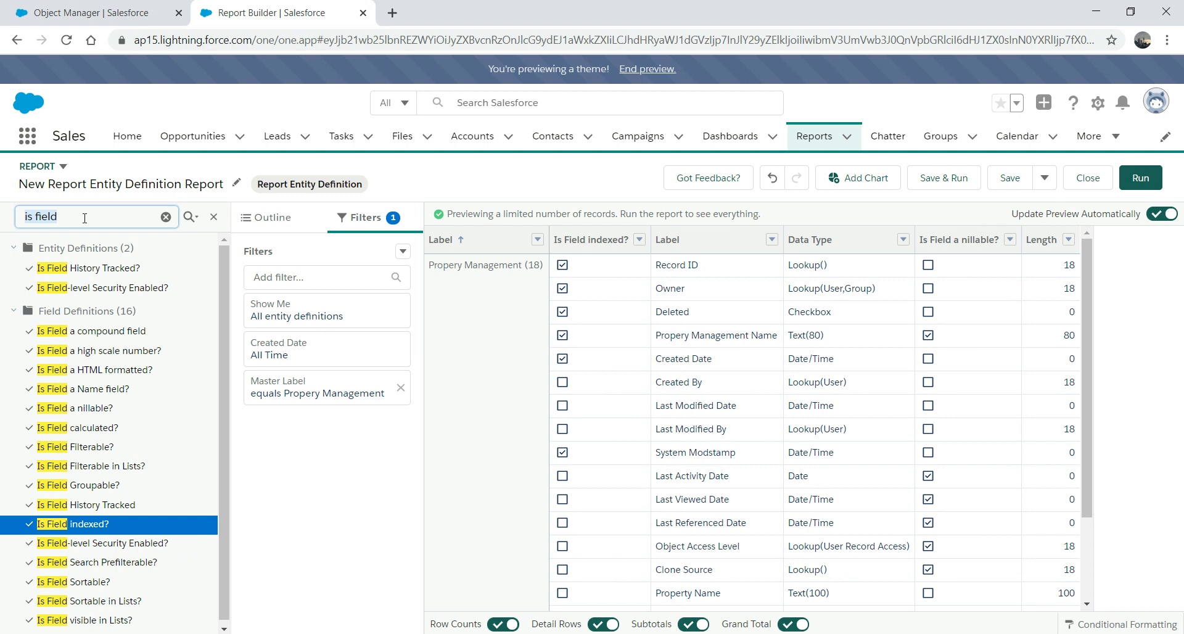
key(ctrl+a)
key(BackSpace)
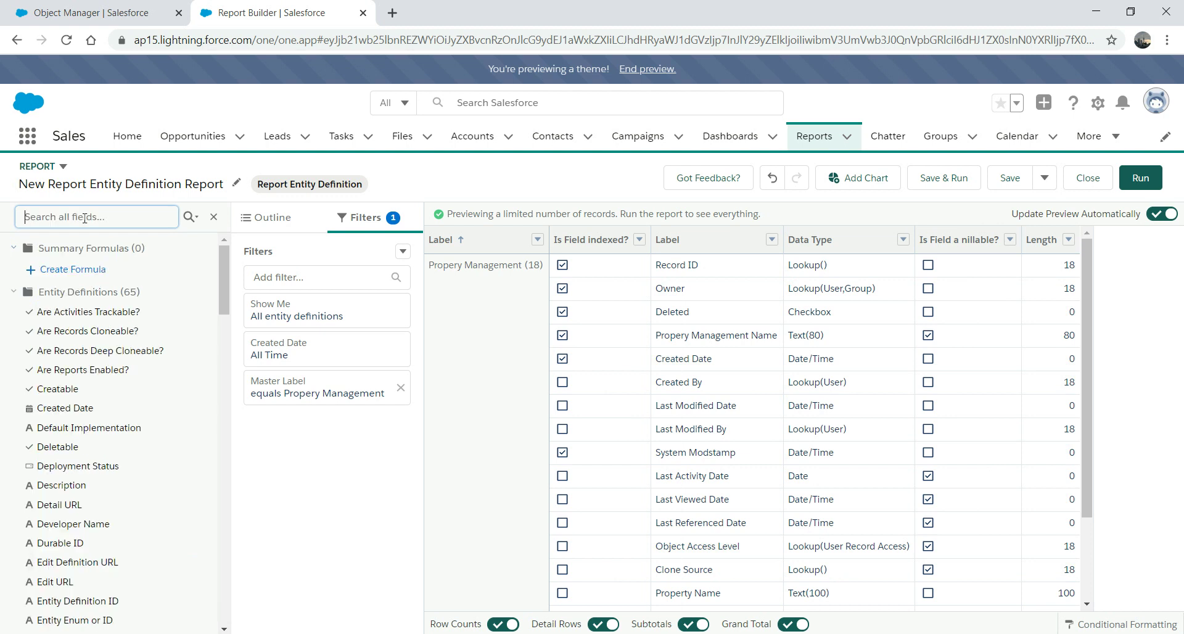
drag(223, 288, 228, 607)
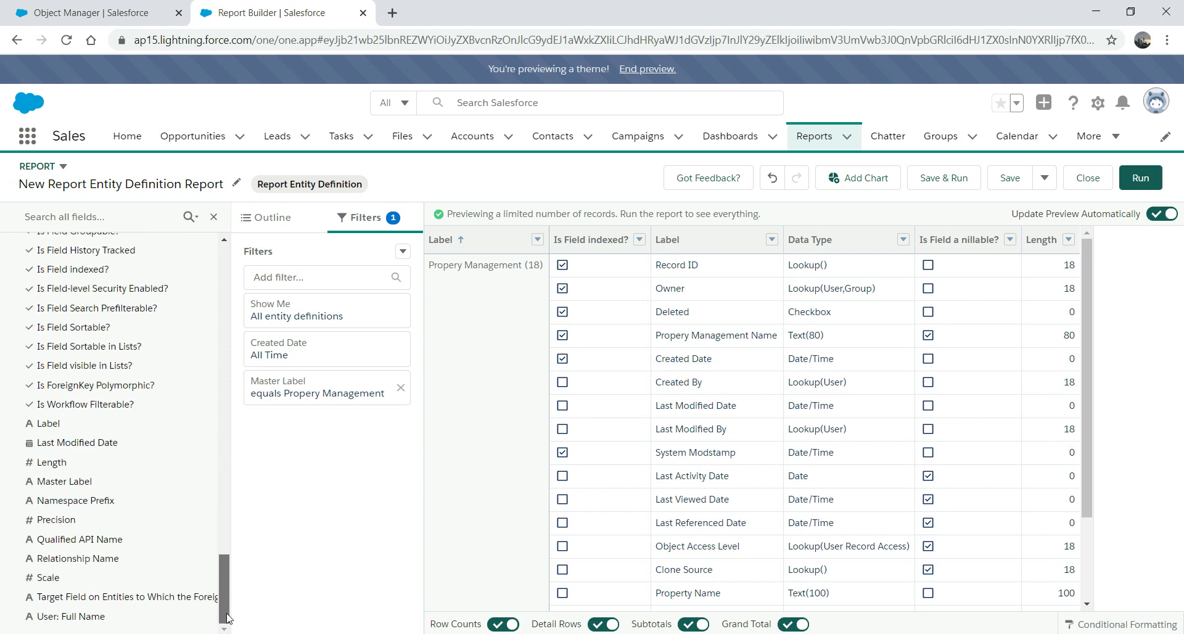
drag(226, 616, 219, 204)
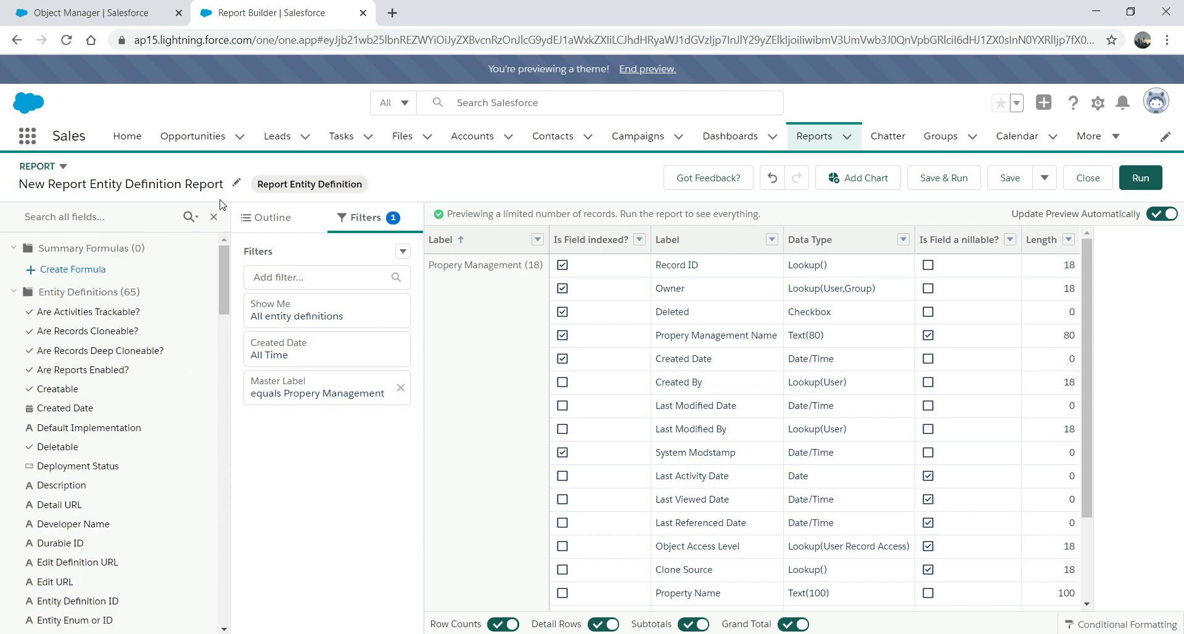
- Sort the rows by the field Label ascending and move Is Field indexed? between Is Field a nillable? and Length
click(701, 244)
drag(701, 244, 1050, 249)
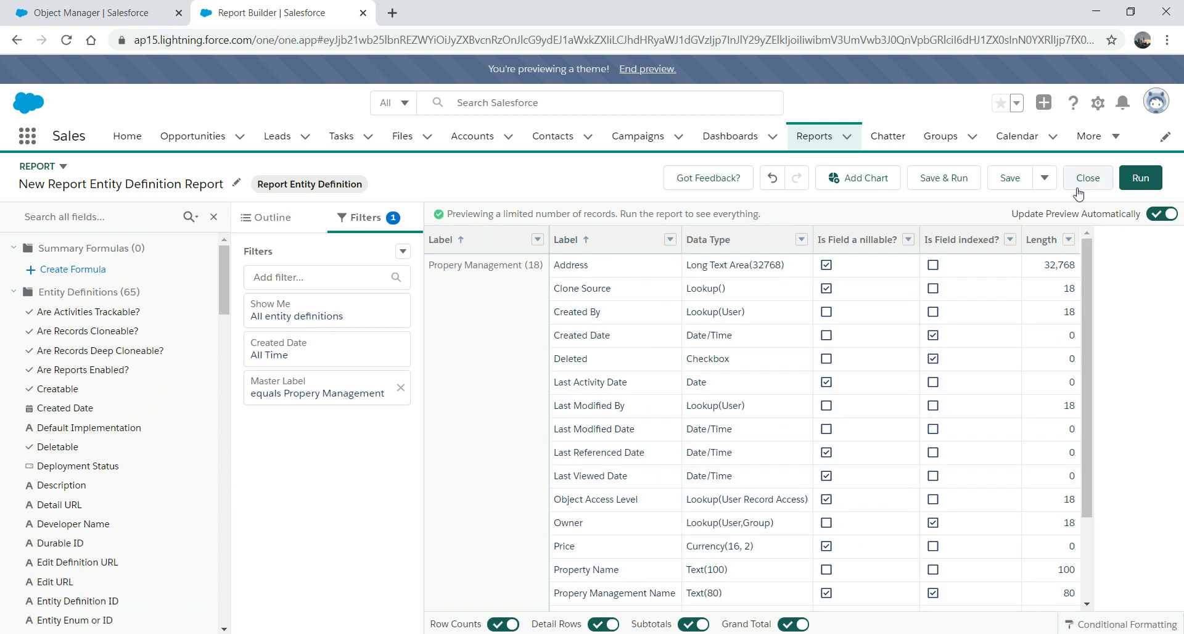
- Run the full report, sort its rows by Is Field a nillable? ascending, and review the listed fields
click(1143, 181)
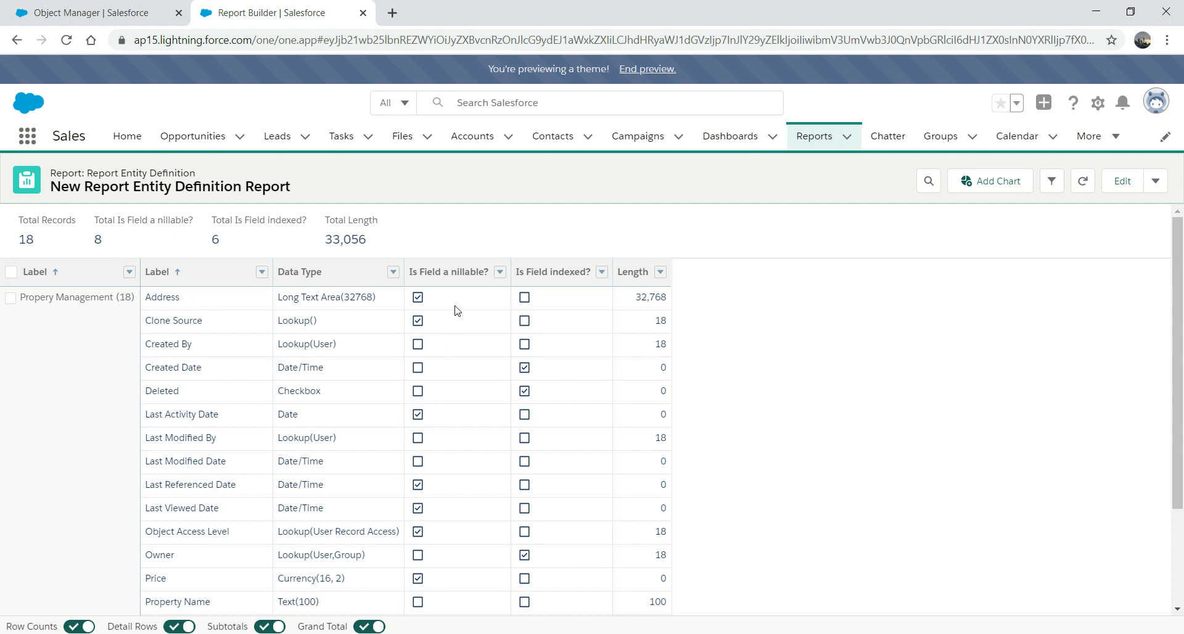
click(463, 272)
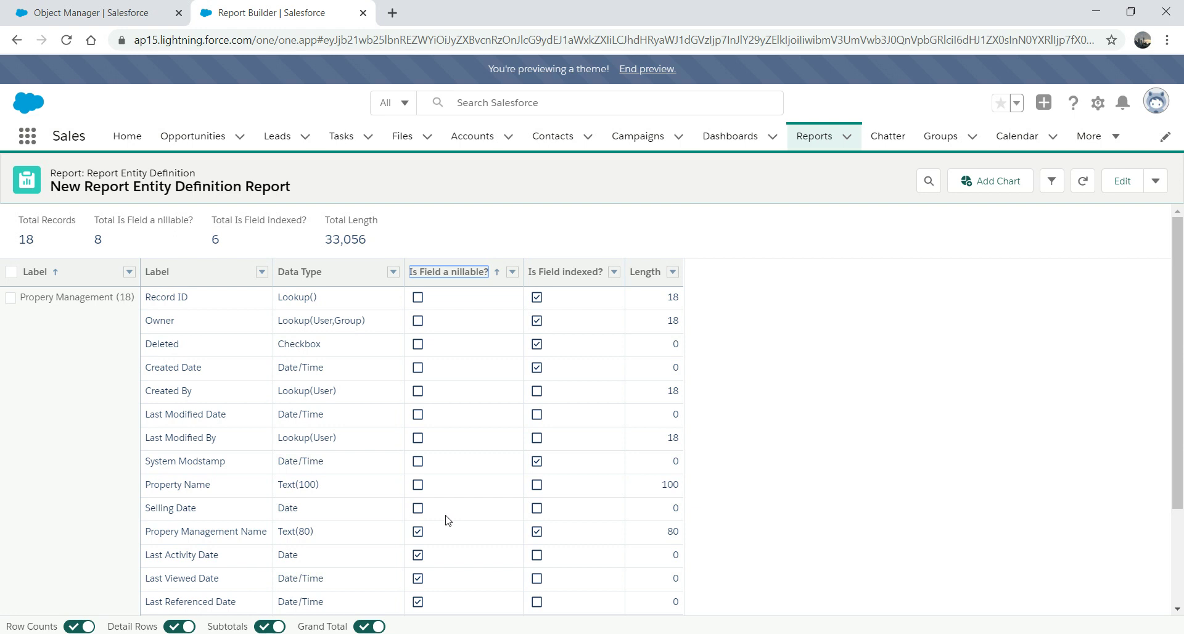
scroll(1158, 492, down, 3)
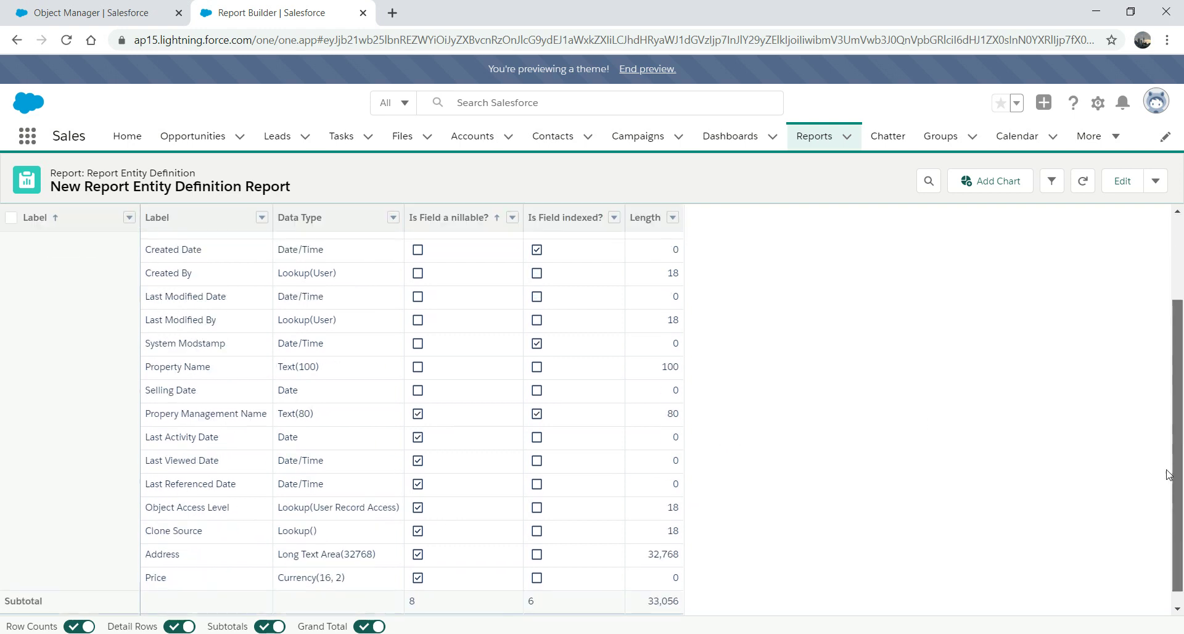
scroll(1159, 461, up, 3)
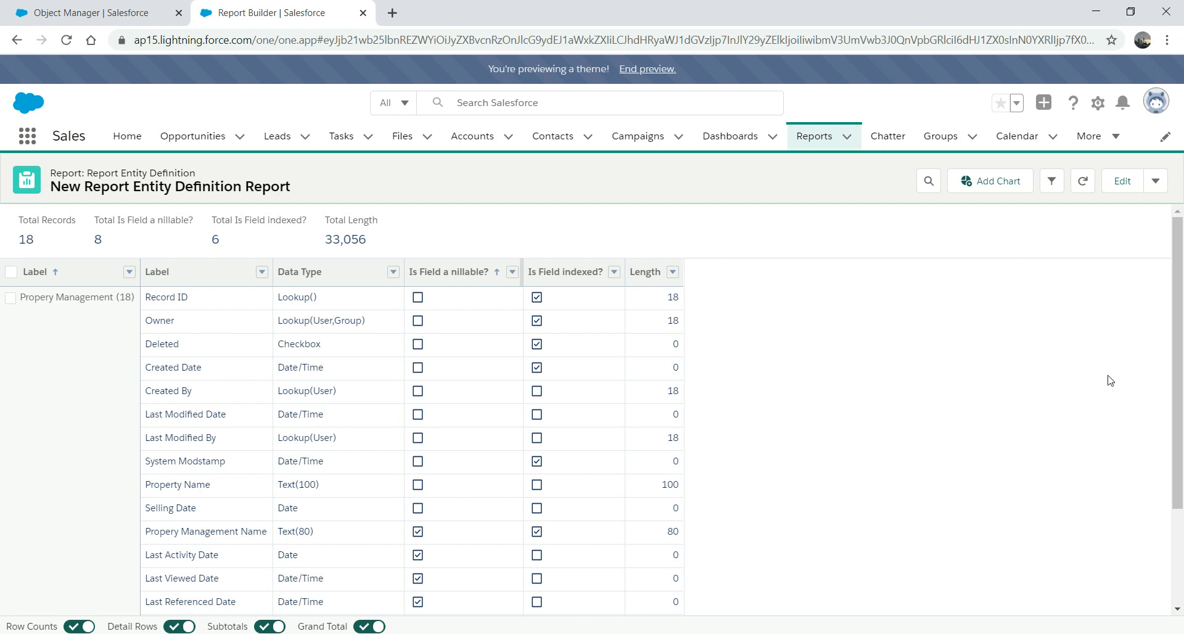
- Export the report as Details Only in Excel Format .xls with ISO-8859-1 encoding and open the downloaded file in Excel despite the format mismatch
click(1155, 183)
click(1132, 237)
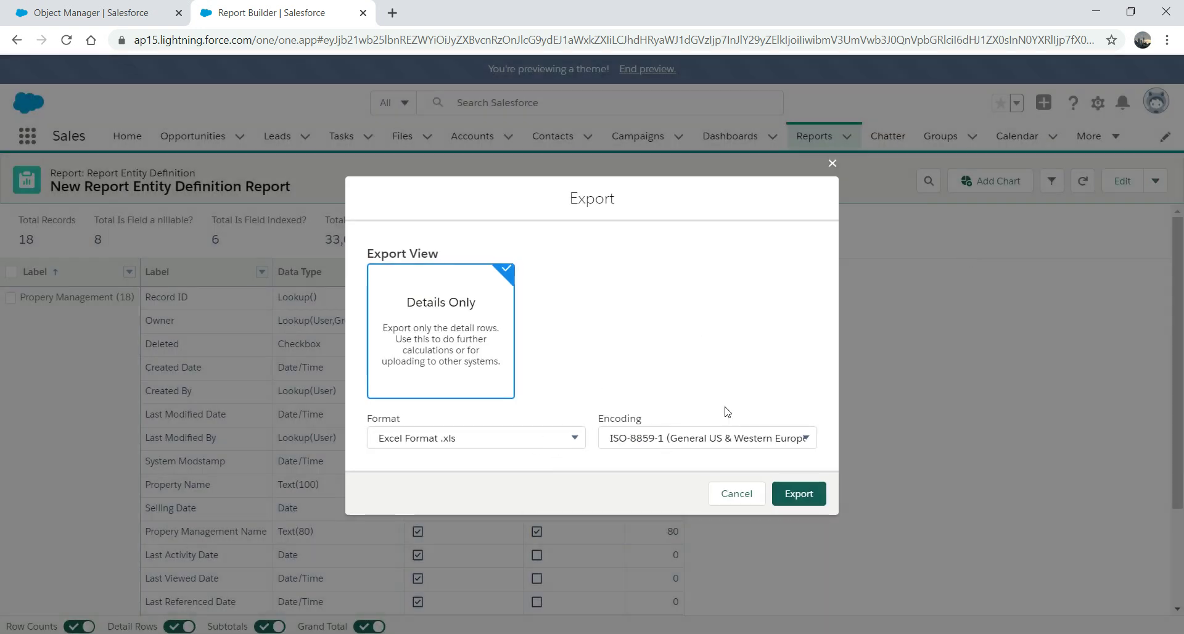
click(796, 496)
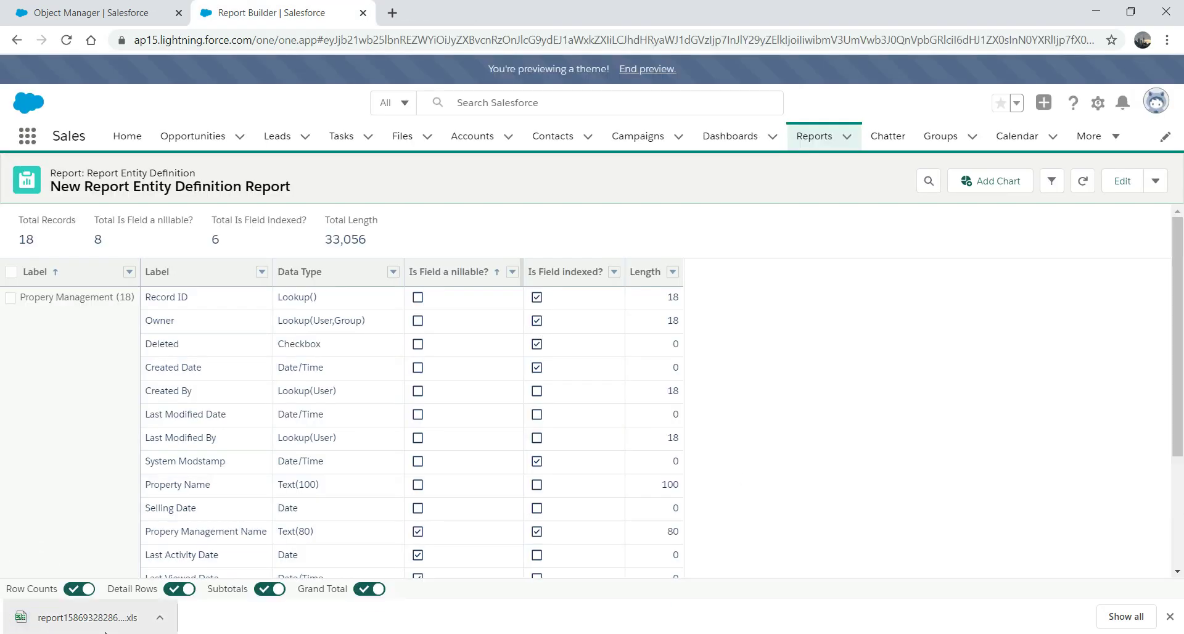
click(98, 620)
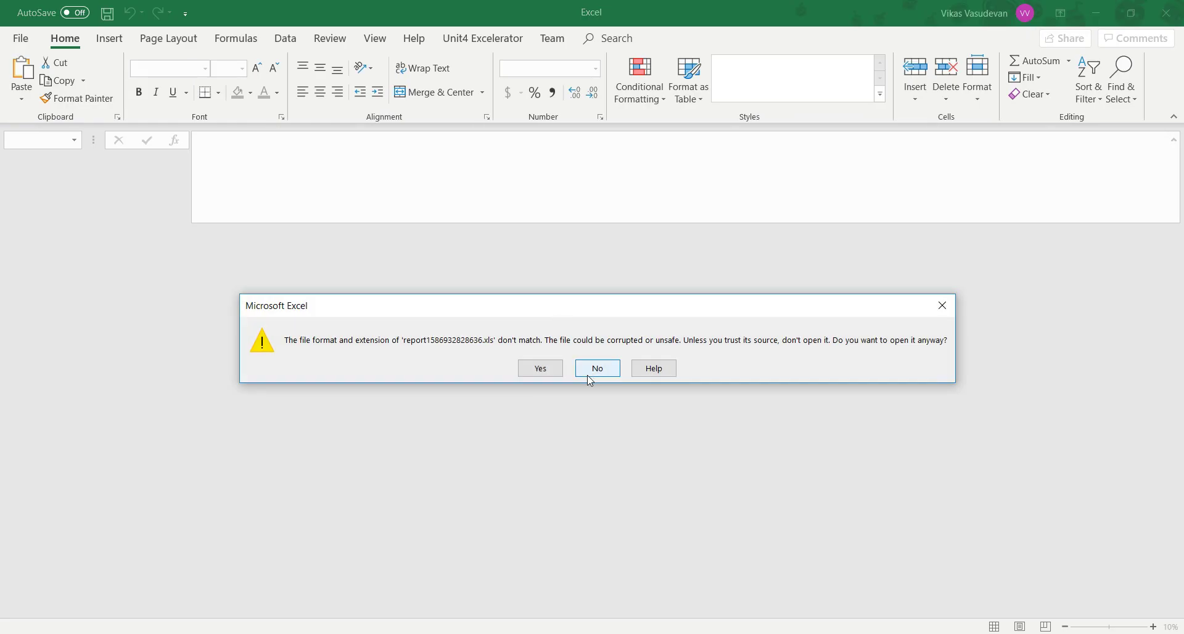
click(542, 373)
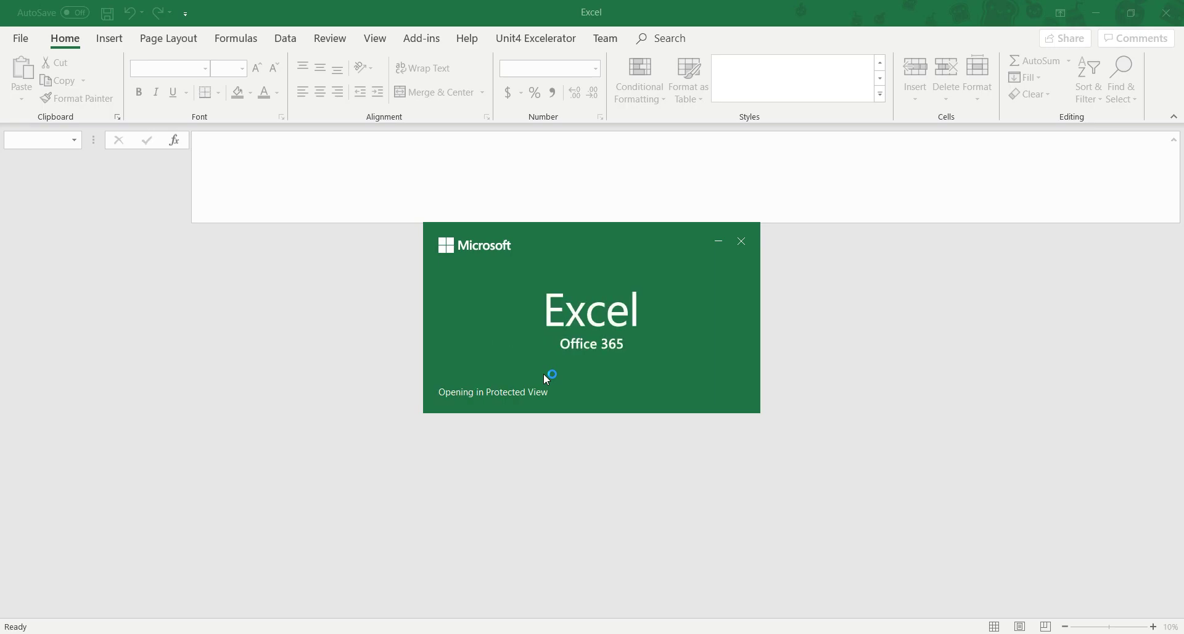